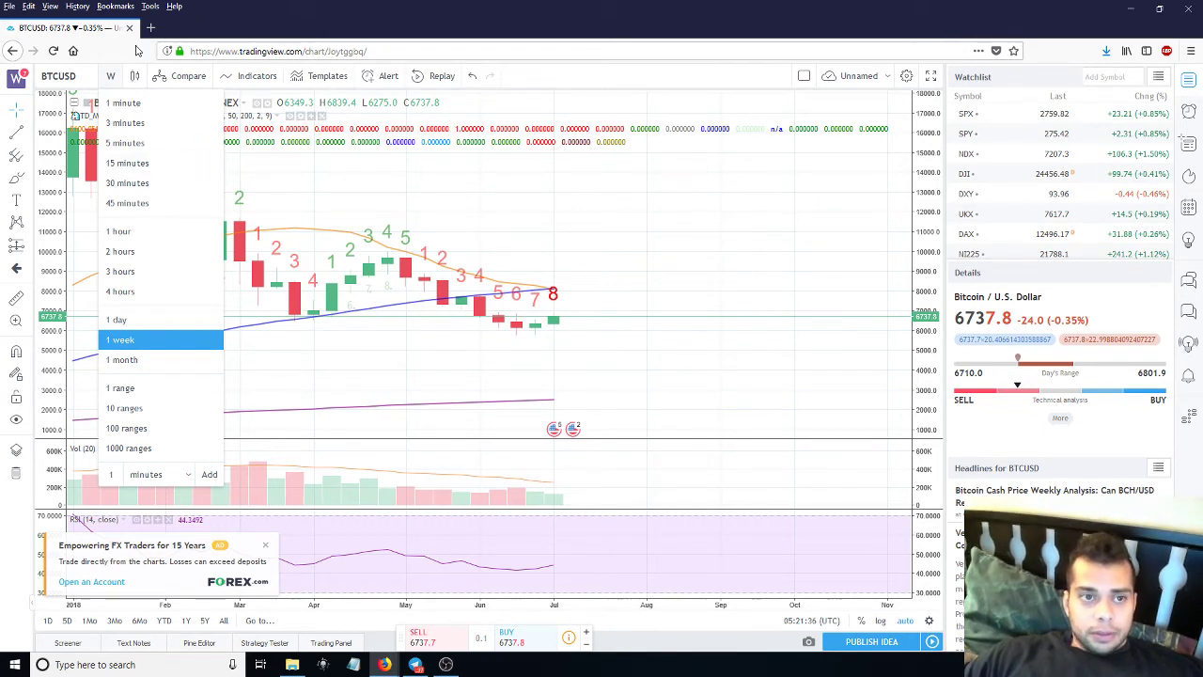
- Check the BTCUSD chart on the 1-day interval and return it to the 1-week interval
left_click(122, 320)
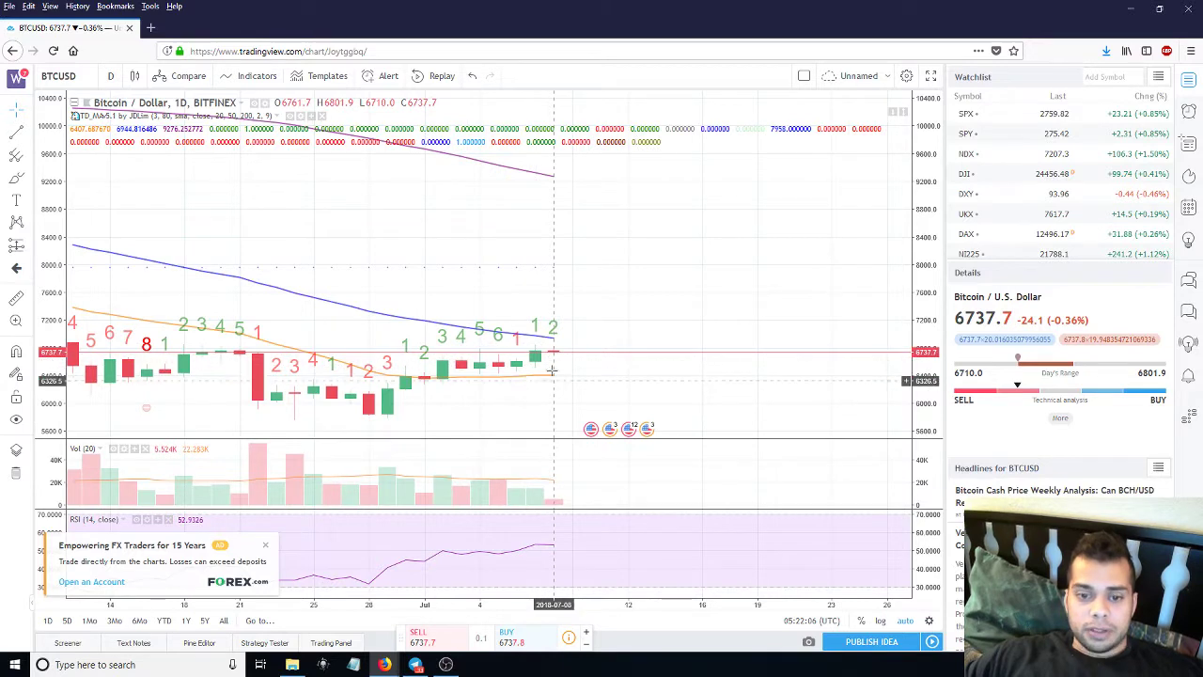
left_click(111, 76)
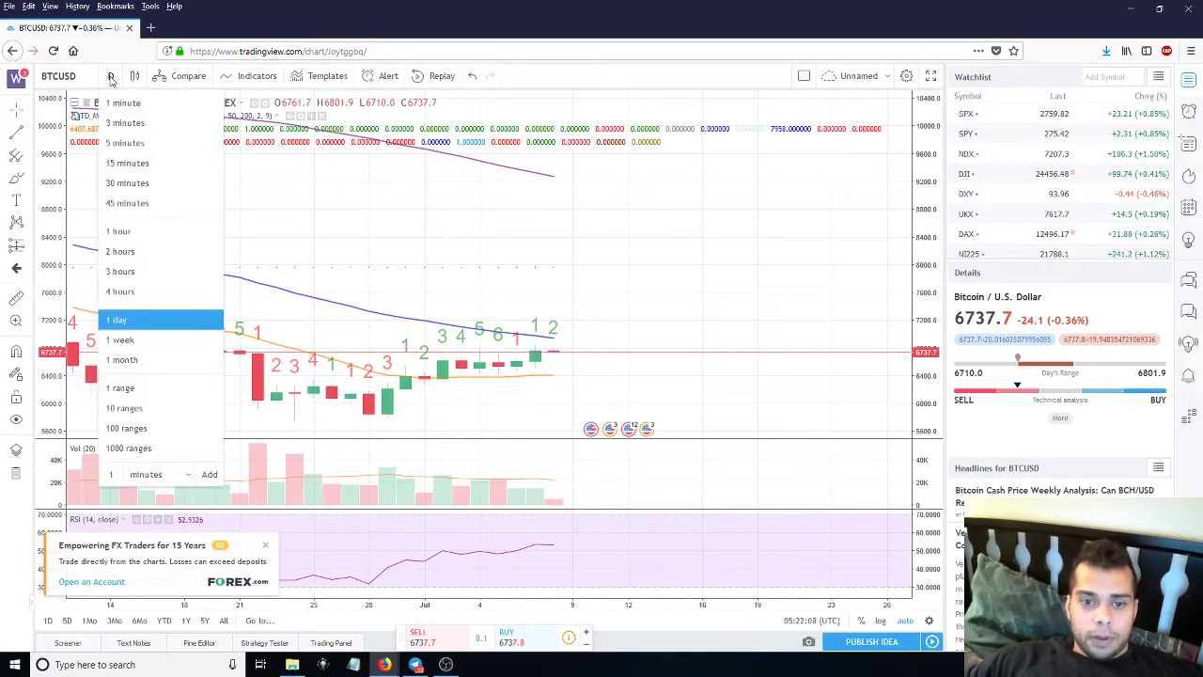
left_click(121, 339)
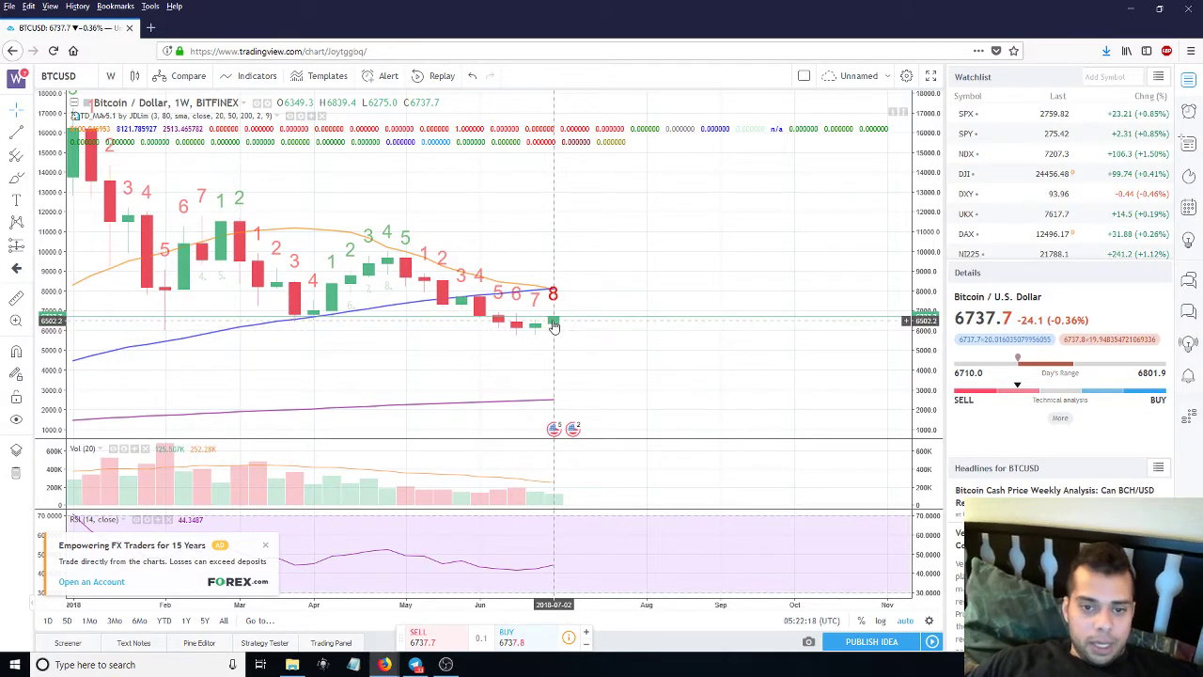
- Examine the weekly candles and their sequential counts from mid-2018 back through the price history to 2014
scroll(530, 338, "up", 4)
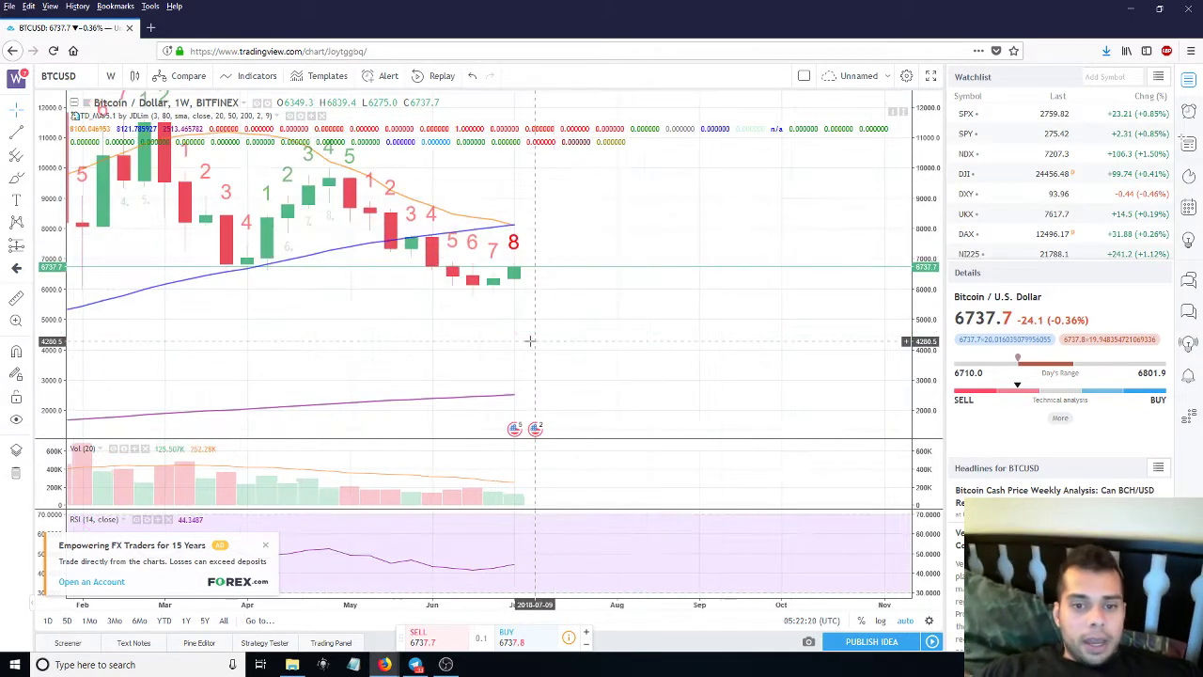
left_click_drag(494, 308, 660, 357)
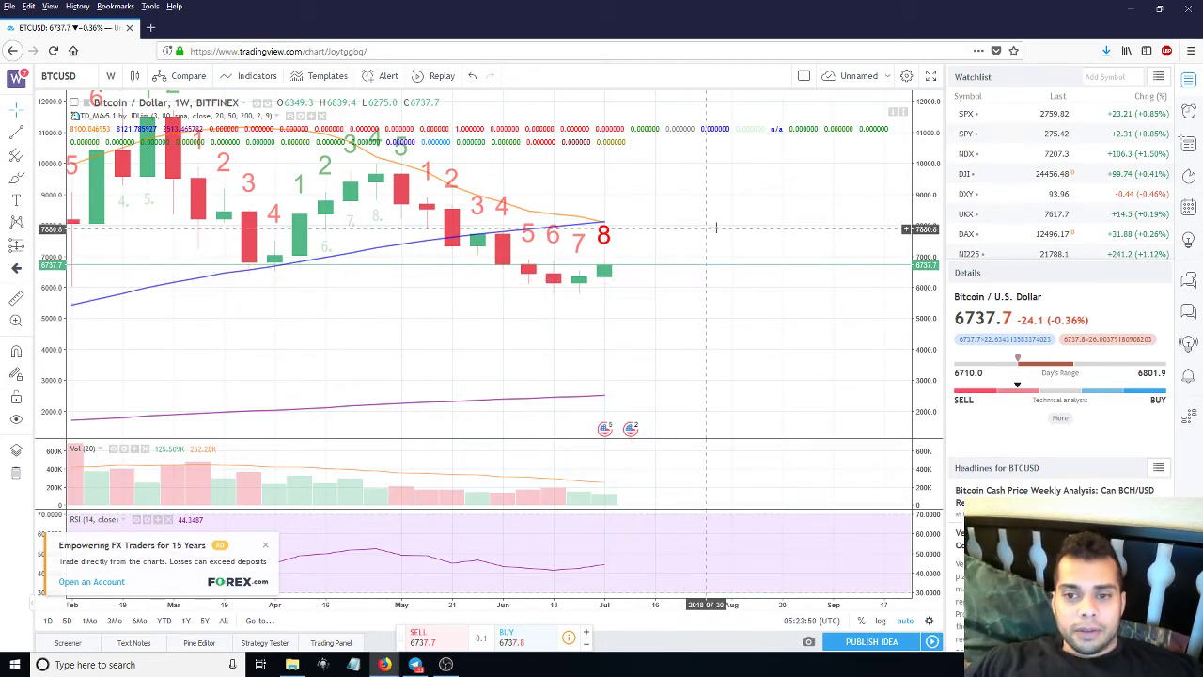
left_click_drag(651, 227, 701, 244)
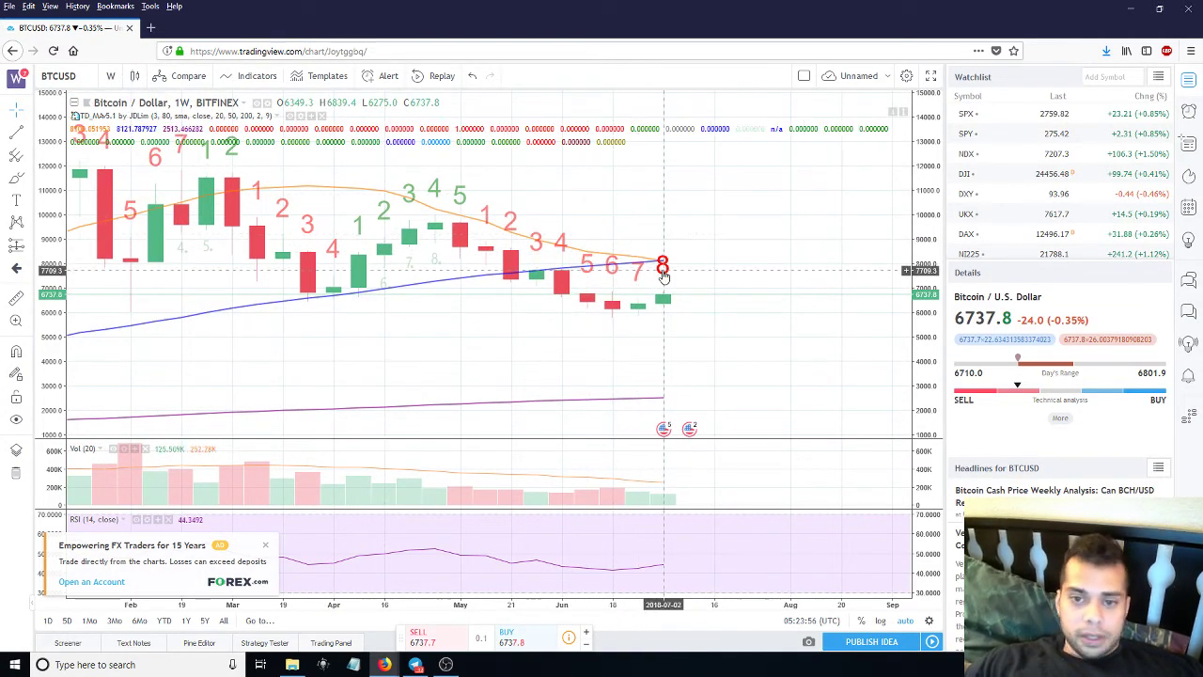
scroll(645, 269, "up", 1)
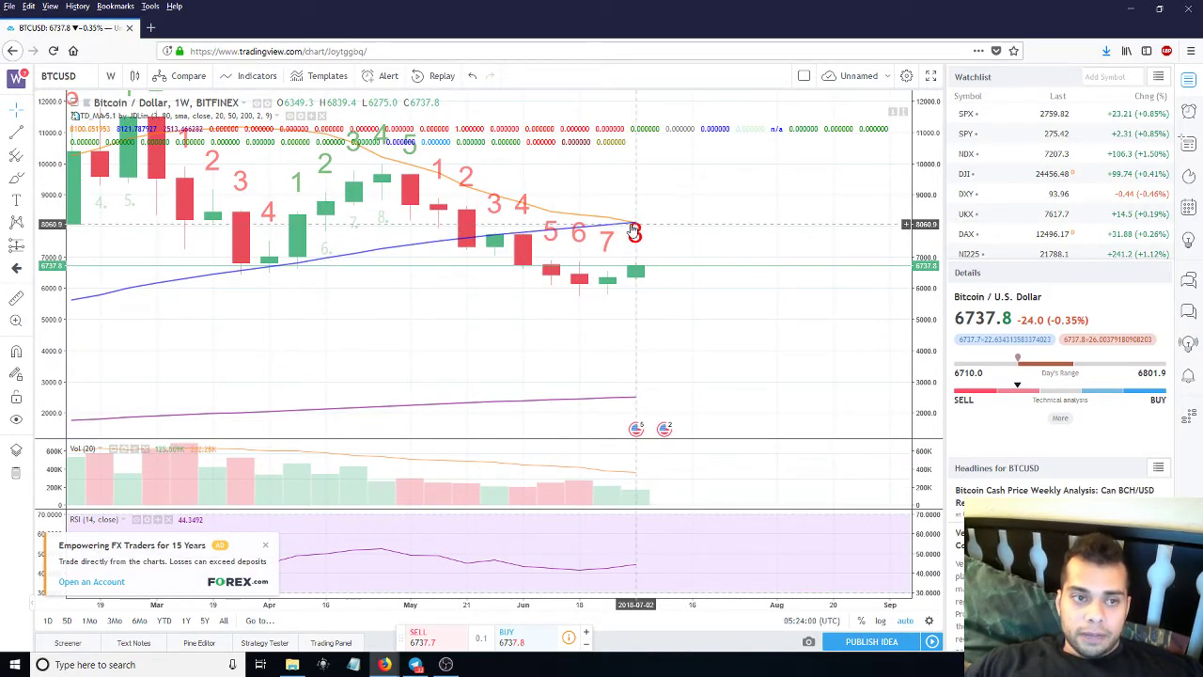
scroll(634, 229, "down", 2)
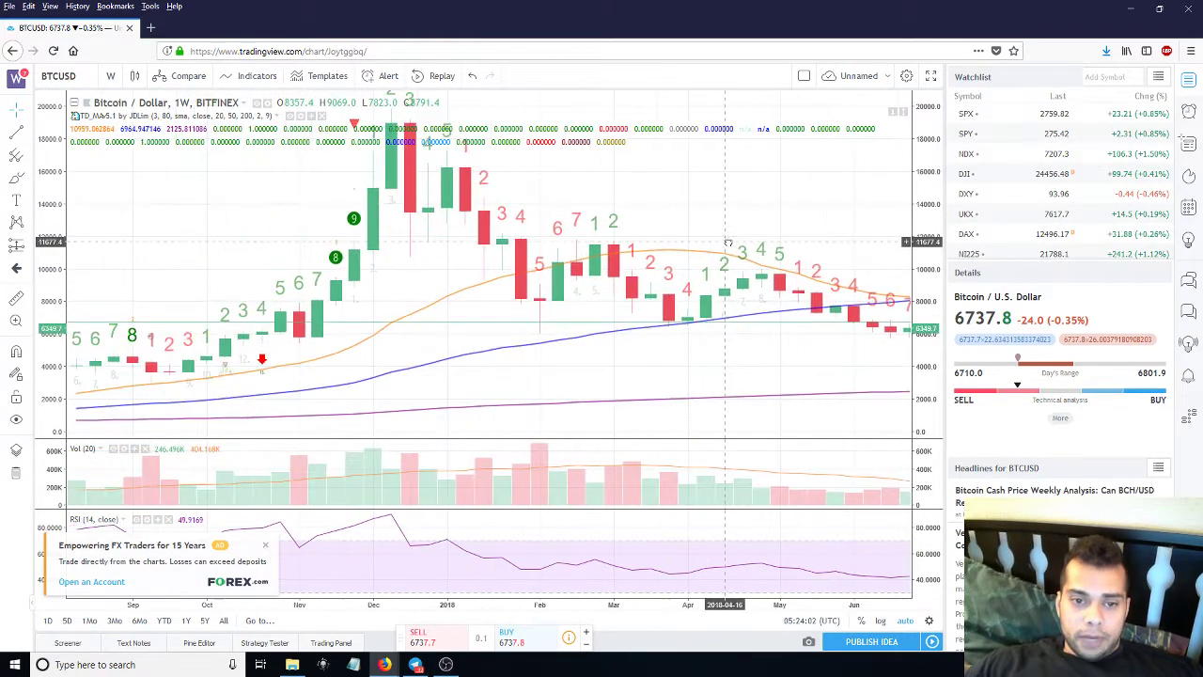
left_click_drag(317, 263, 731, 268)
left_click_drag(395, 265, 766, 256)
left_click_drag(151, 258, 578, 246)
left_click_drag(282, 247, 465, 239)
left_click_drag(282, 246, 578, 254)
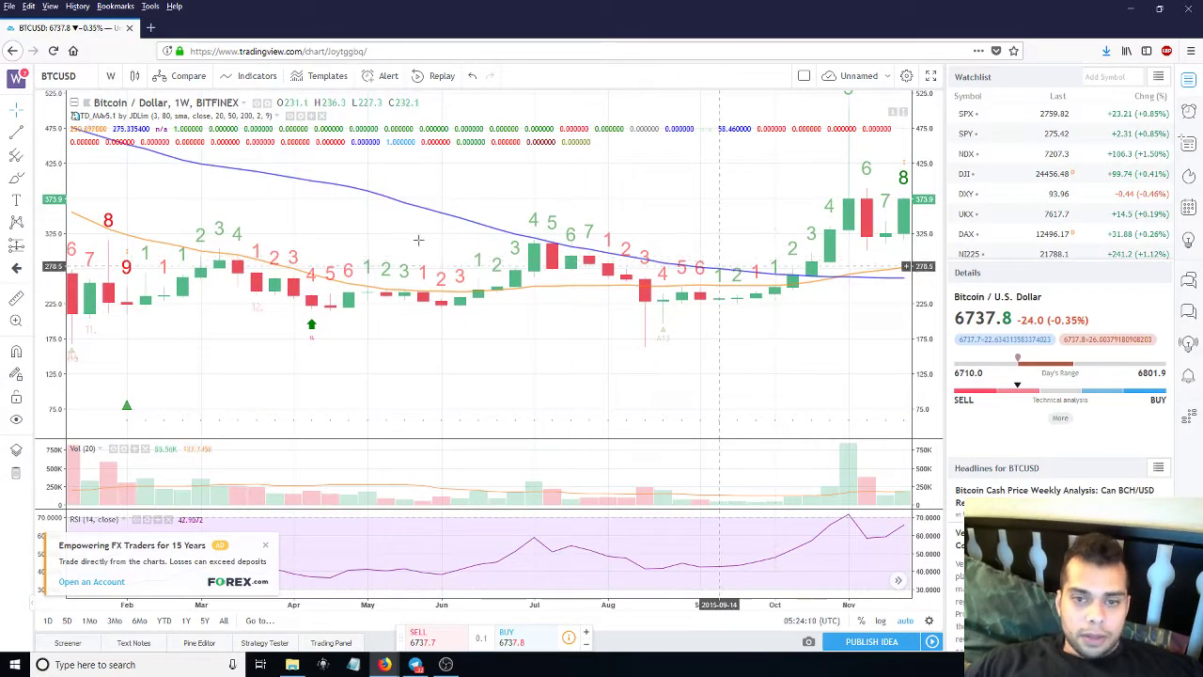
left_click_drag(404, 249, 605, 255)
left_click_drag(348, 242, 545, 375)
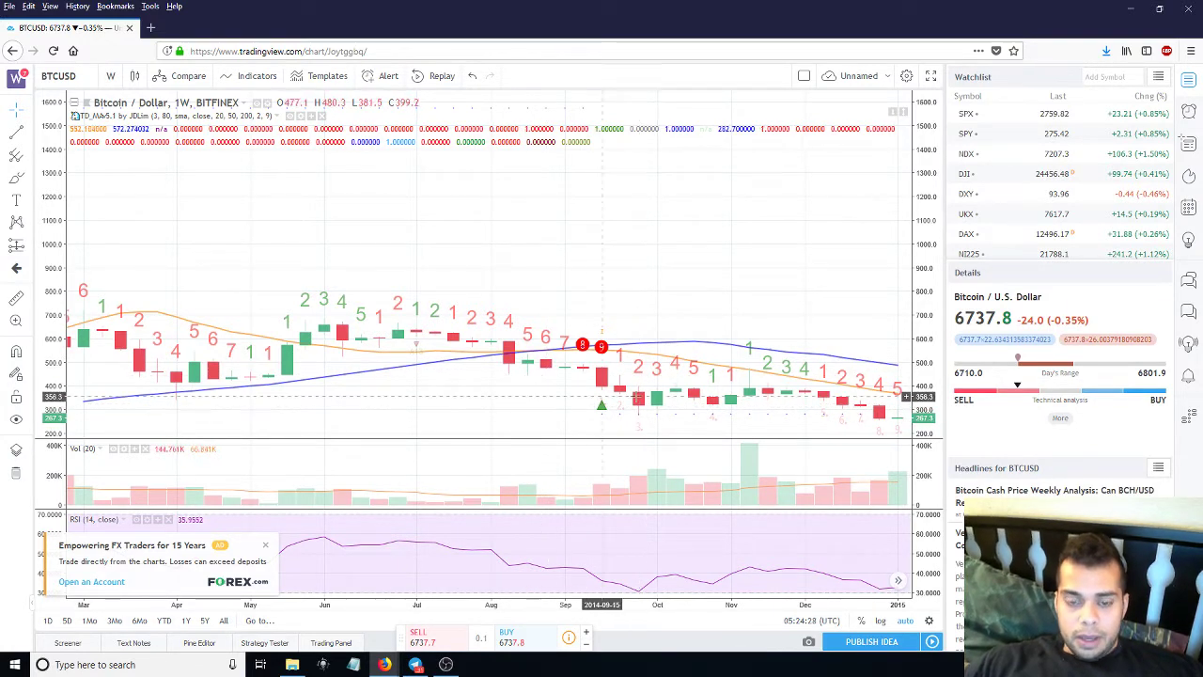
- Follow the weekly candle counts from 2014 forward to the latest July 2018 candle and examine it closely
scroll(596, 304, "right", 4)
scroll(600, 274, "right", 10)
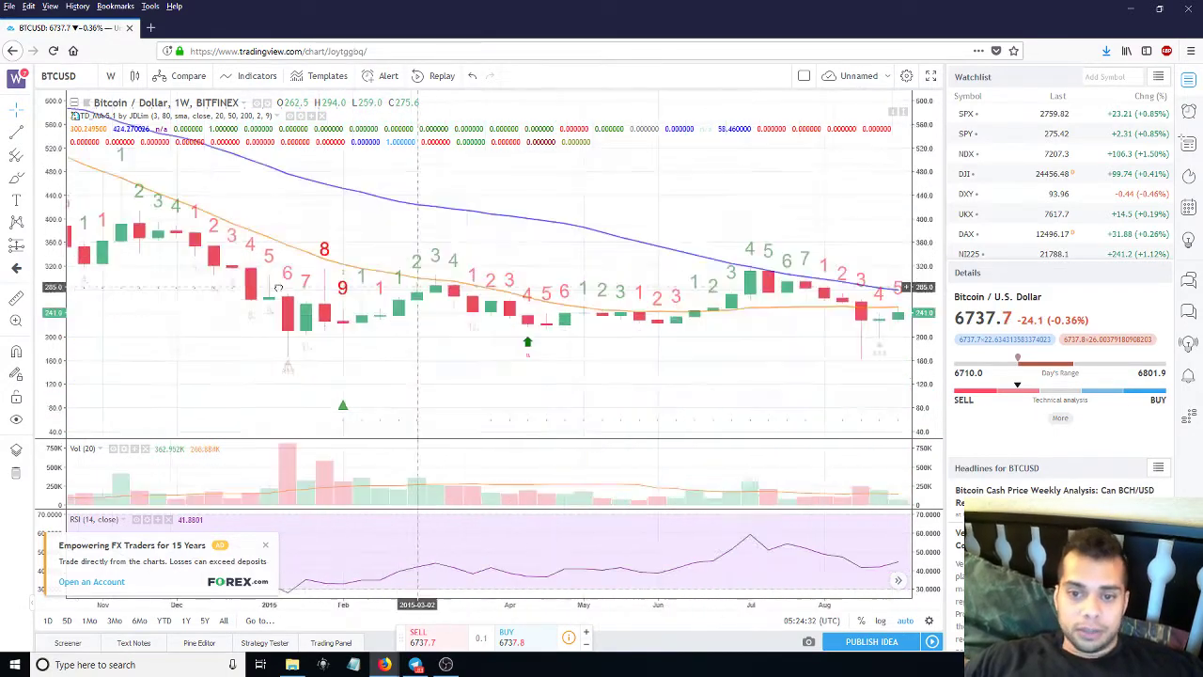
scroll(441, 295, "right", 10)
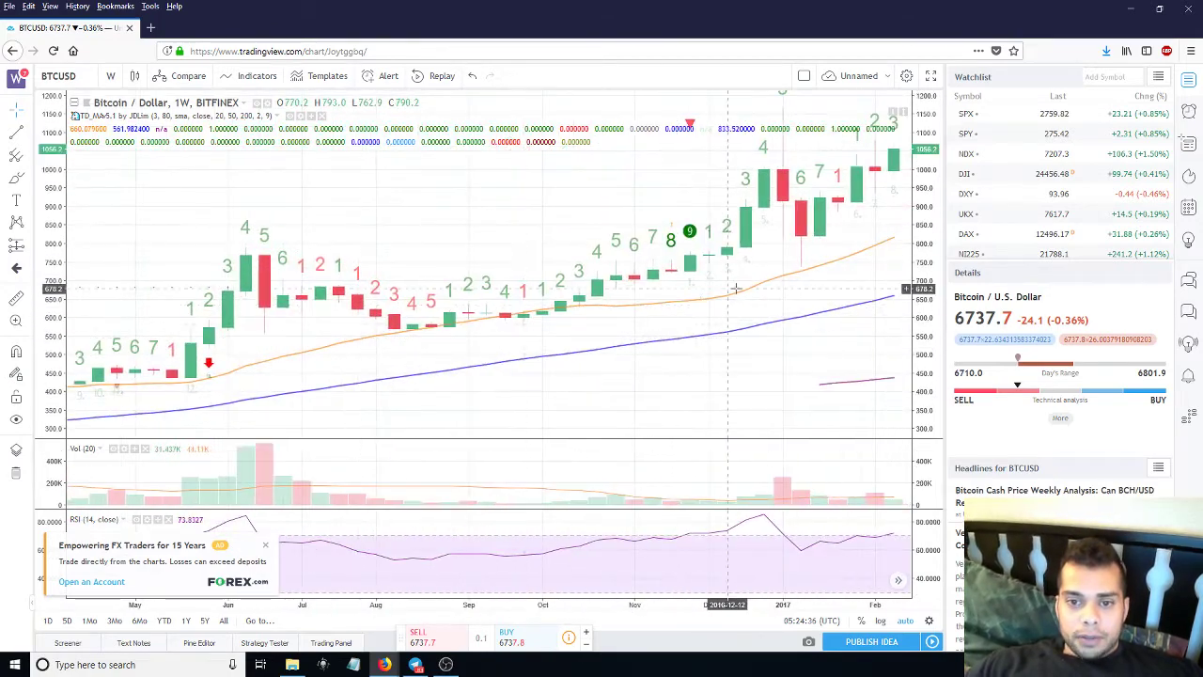
scroll(394, 324, "right", 10)
scroll(823, 273, "right", 10)
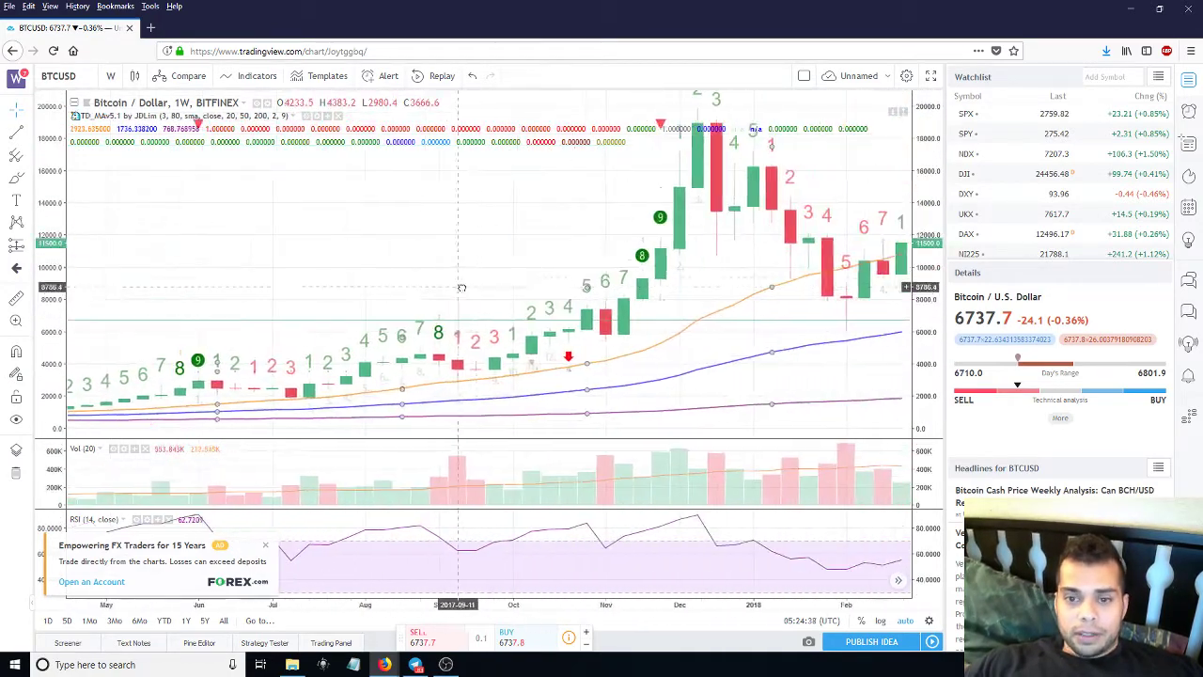
scroll(513, 311, "right", 10)
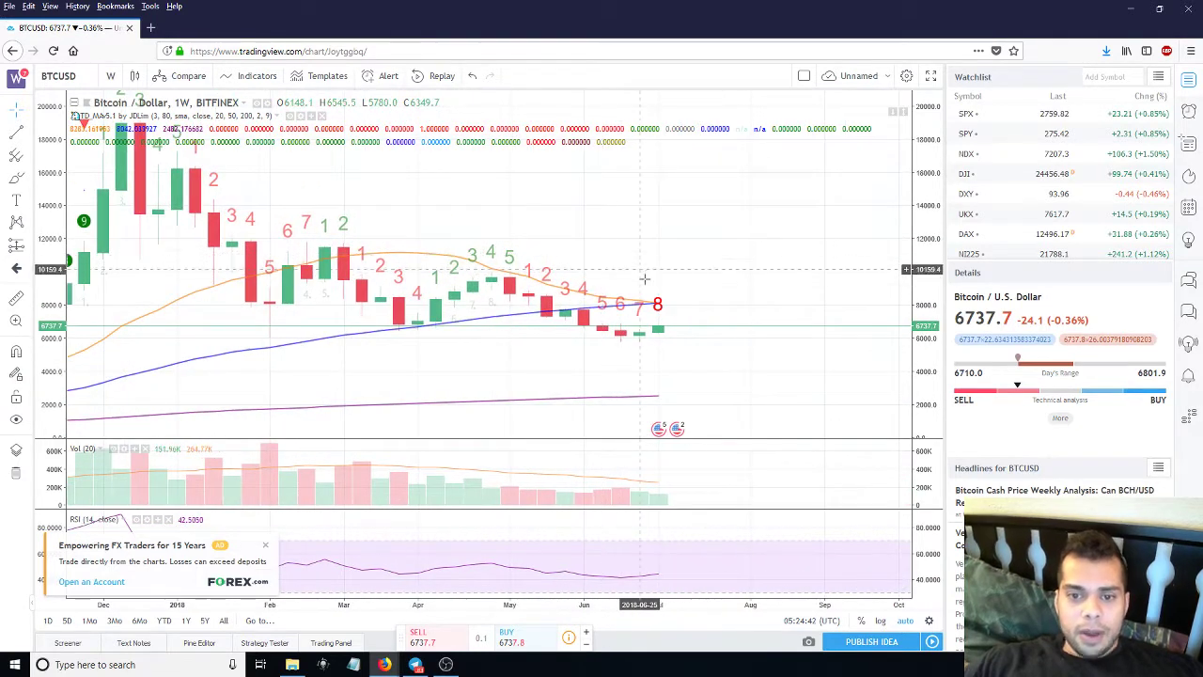
scroll(613, 273, "right", 2)
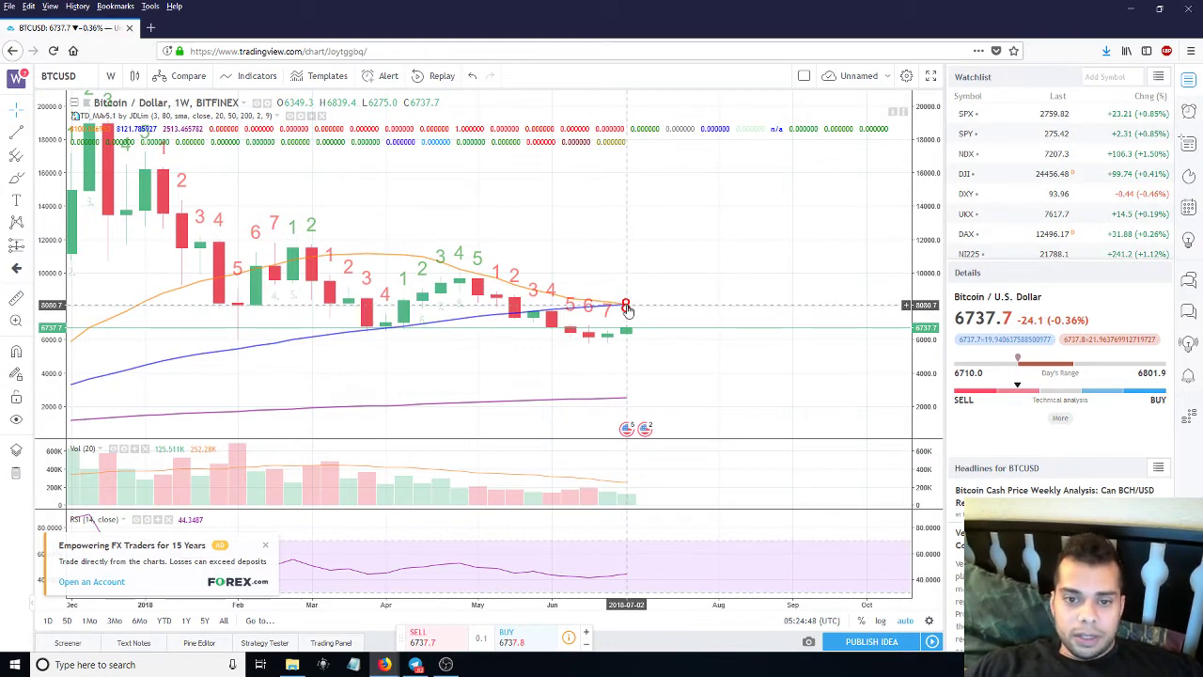
scroll(629, 310, "up", 1)
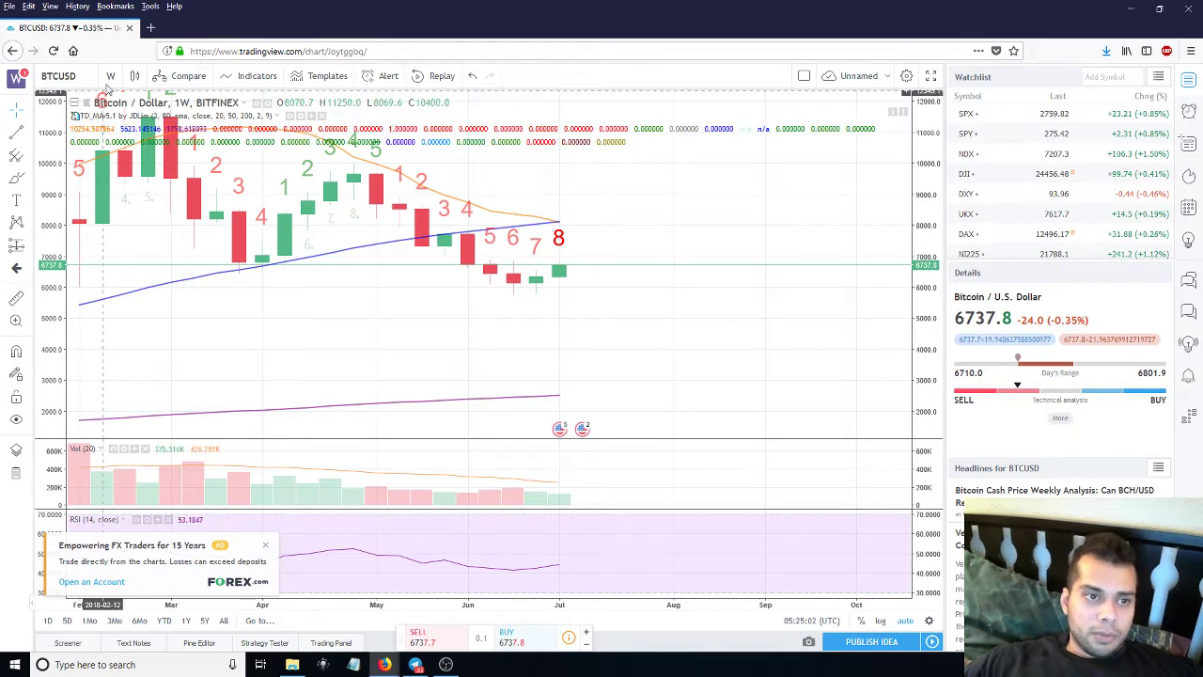
- Set the chart interval to 1 month and examine the monthly candle counts back to 2015
left_click(111, 76)
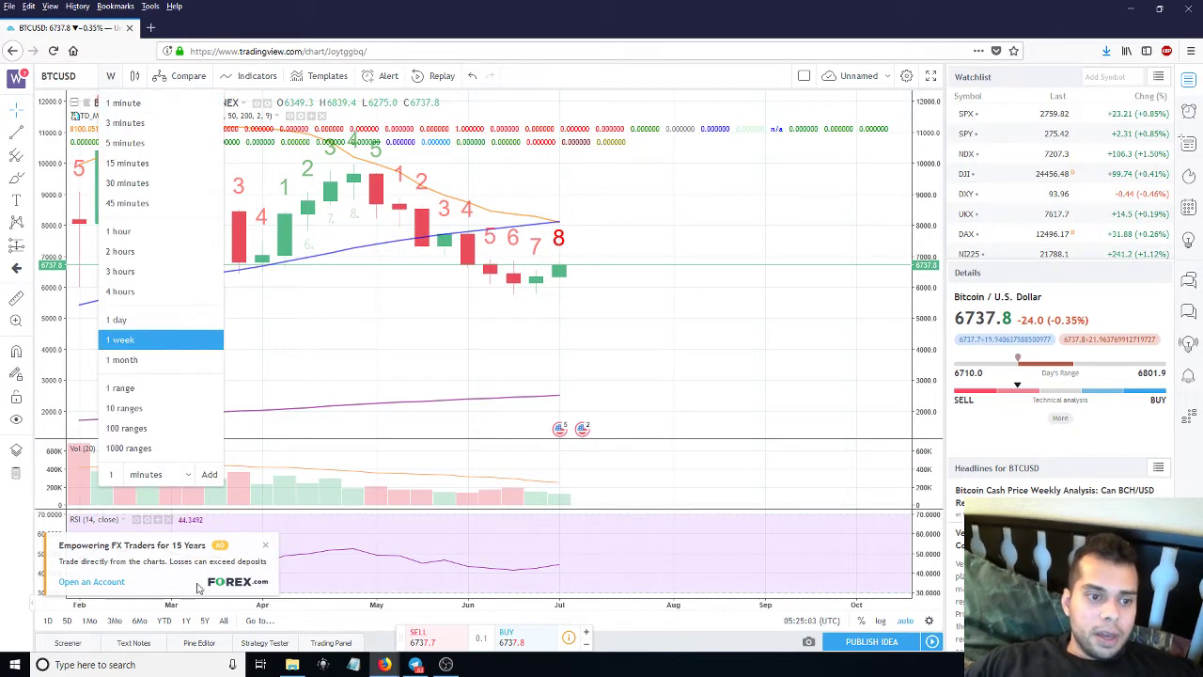
left_click(147, 360)
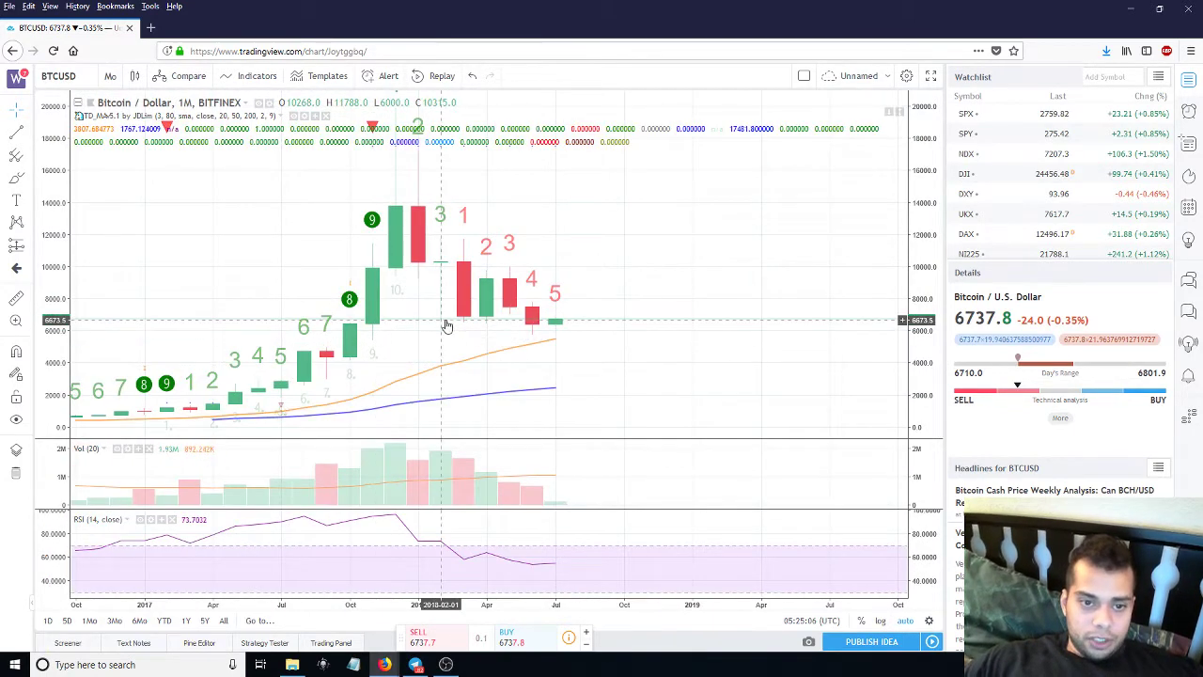
left_click_drag(402, 340, 505, 344)
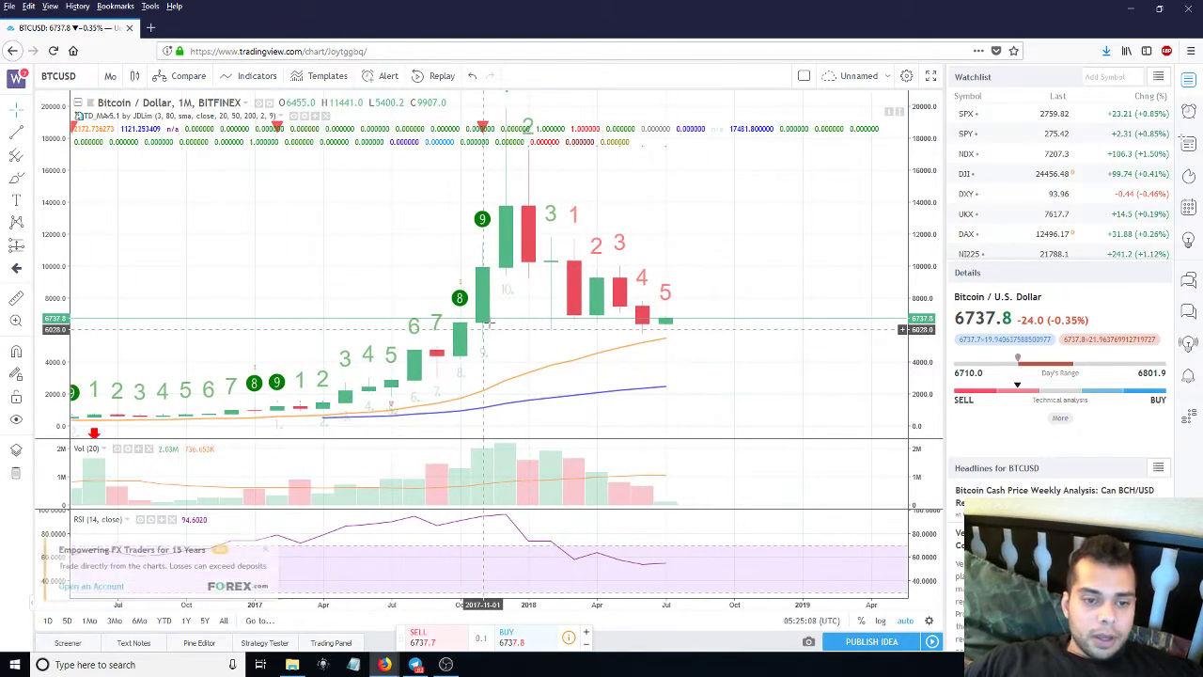
left_click_drag(379, 279, 443, 279)
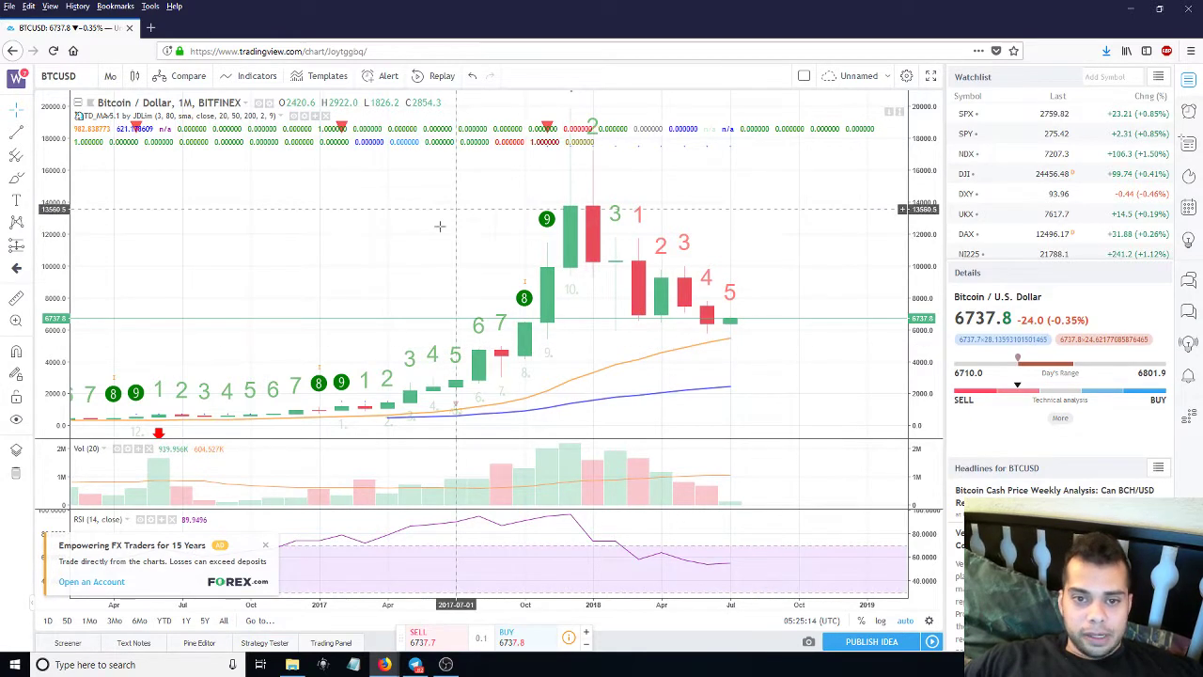
left_click_drag(452, 233, 529, 233)
scroll(521, 240, "left", 1)
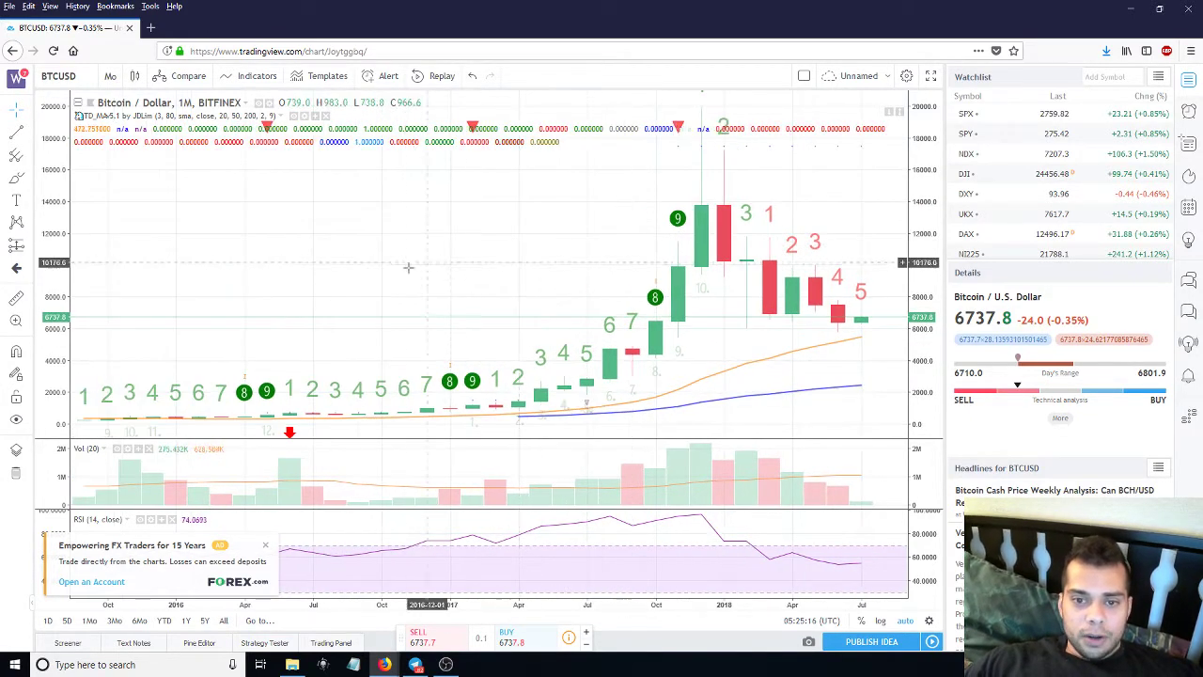
scroll(406, 310, "left", 4)
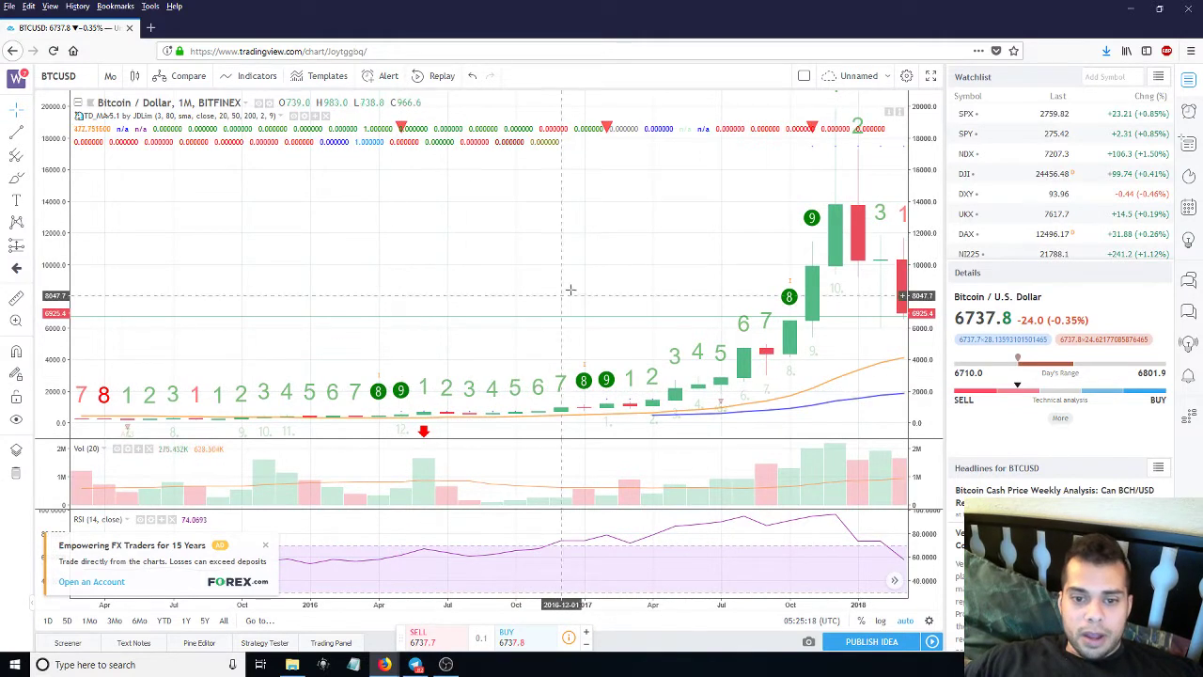
- Examine the latest monthly candles of 2018 against the moving averages and the earlier 8 and 9 counts
left_click_drag(857, 317, 508, 271)
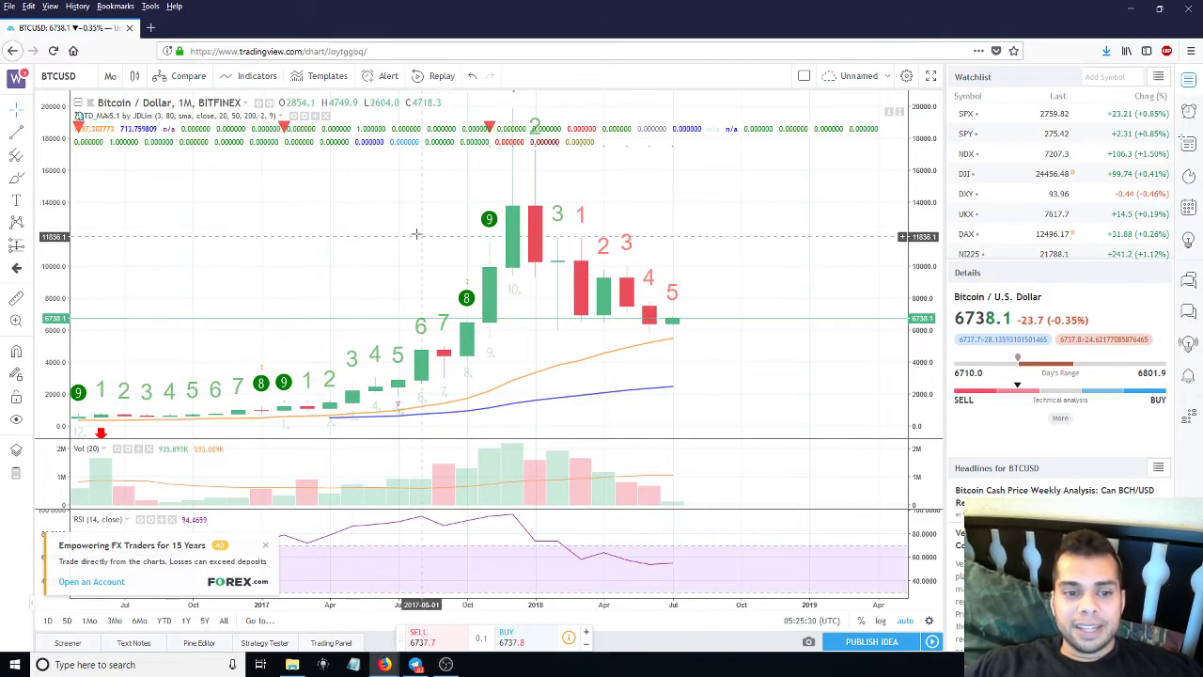
left_click_drag(419, 236, 367, 237)
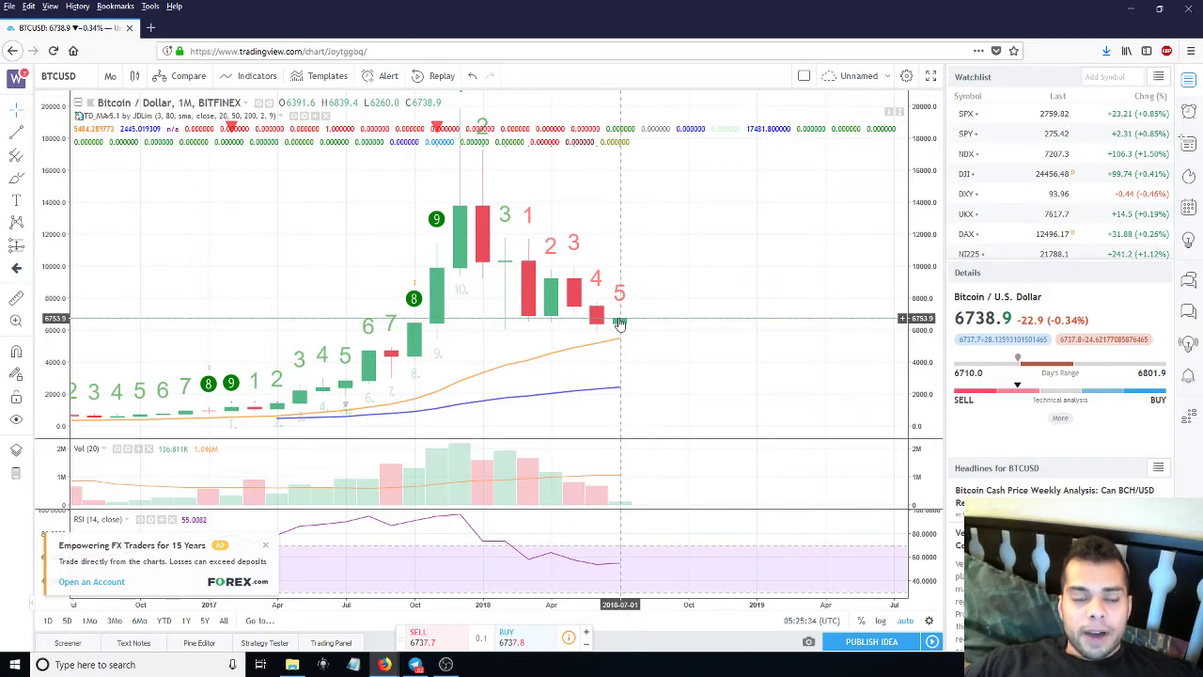
left_click_drag(622, 323, 579, 325)
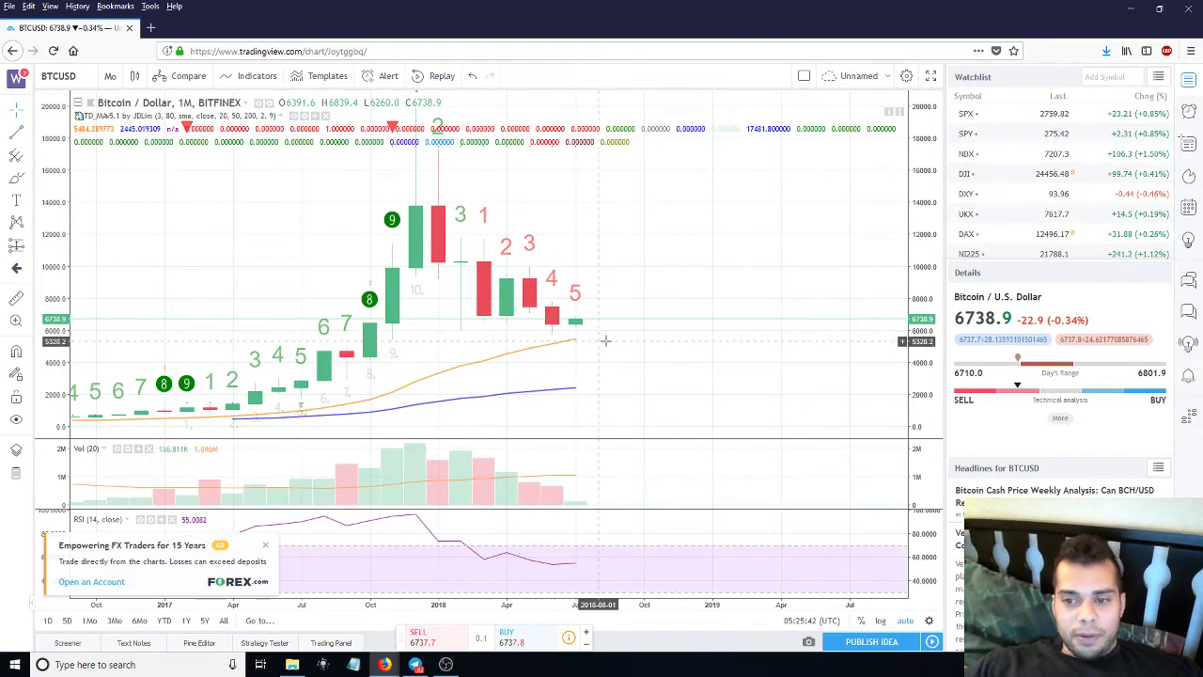
scroll(583, 343, "right", 3)
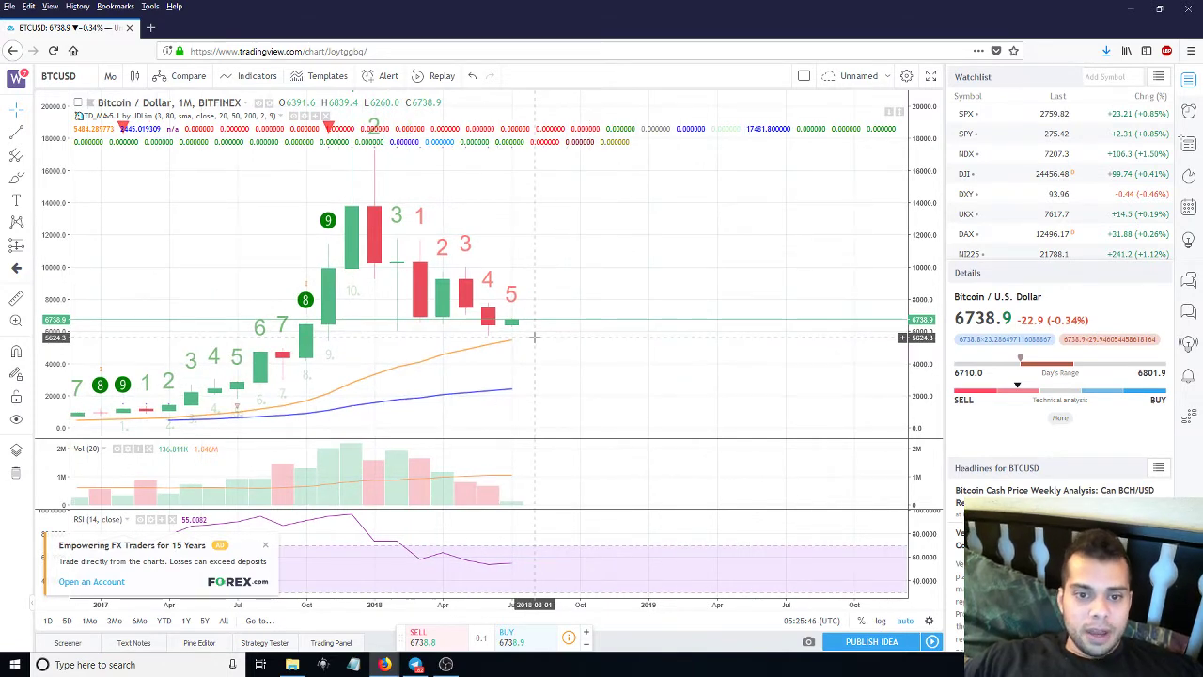
scroll(384, 344, "left", 5)
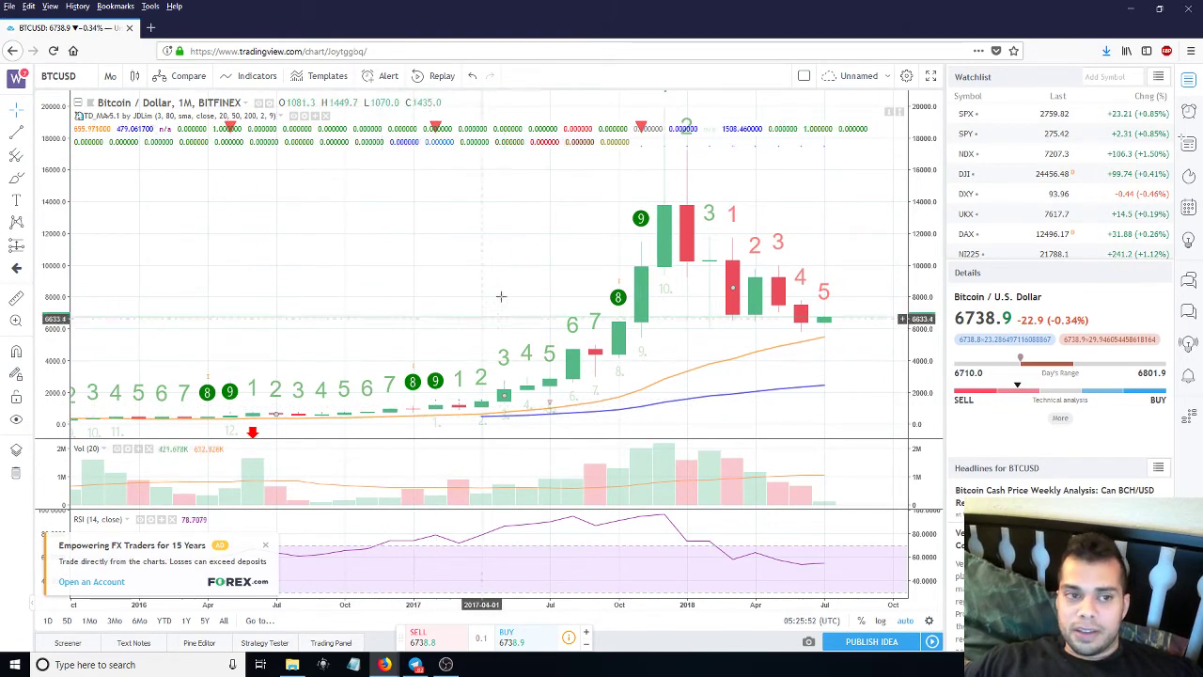
scroll(511, 310, "right", 3)
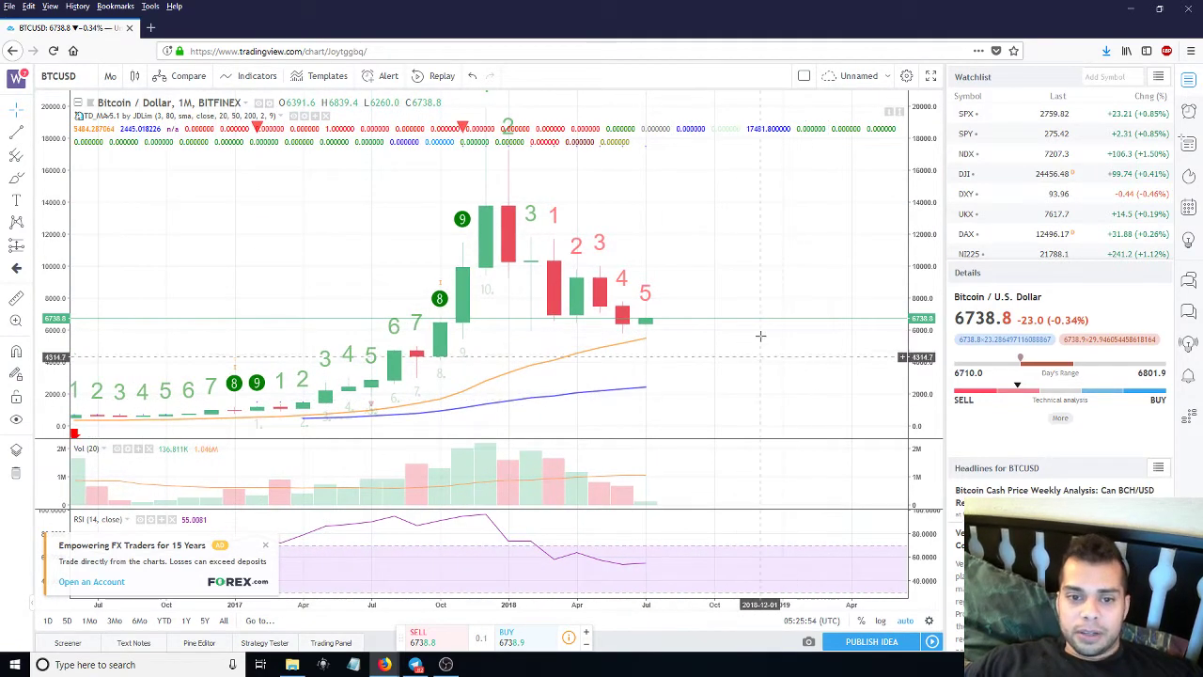
left_click_drag(761, 322, 567, 311)
scroll(696, 268, "left", 3)
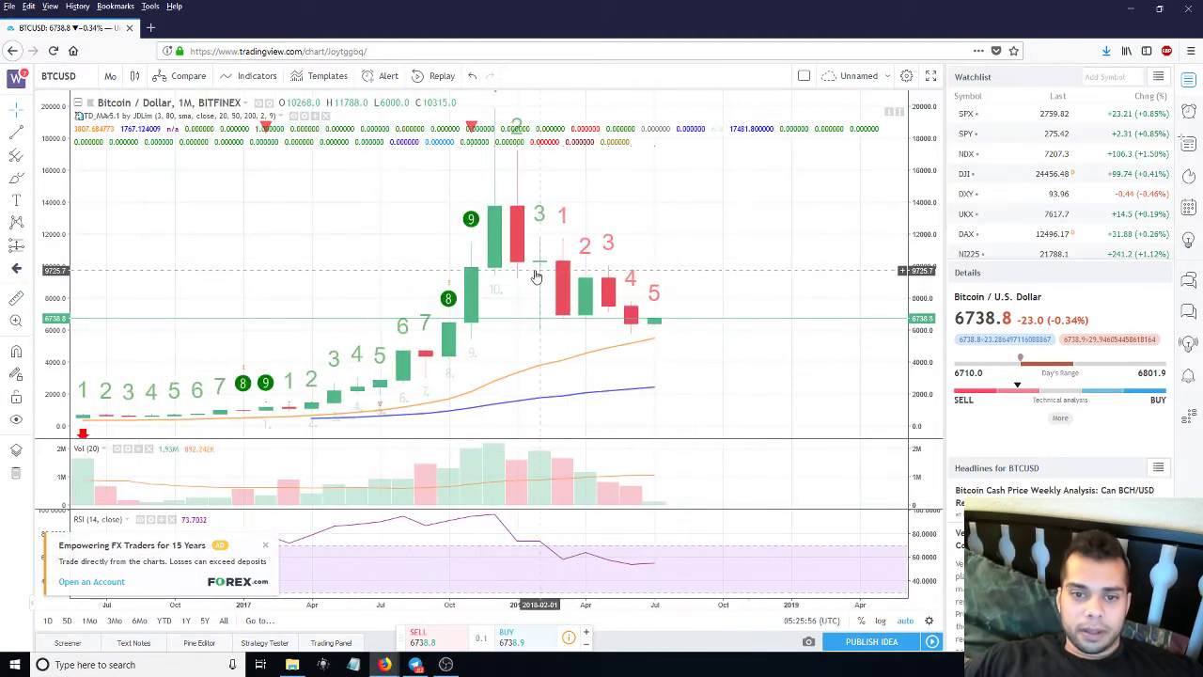
scroll(417, 263, "right", 1)
scroll(417, 263, "left", 1)
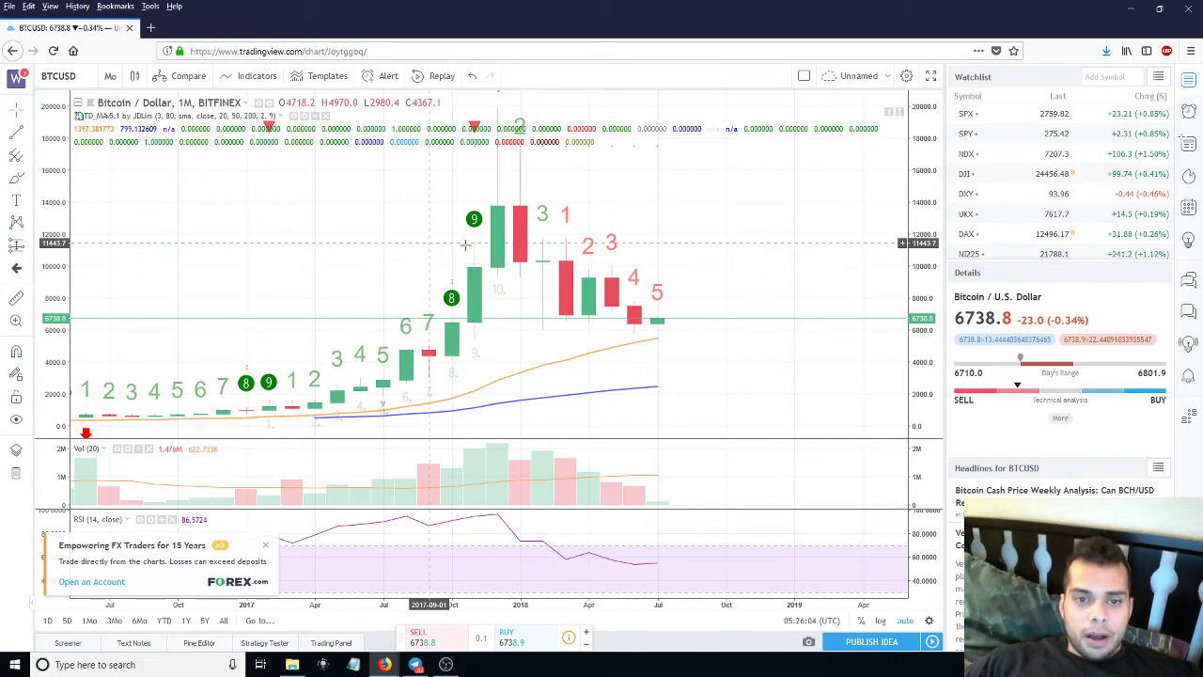
scroll(426, 235, "right", 1)
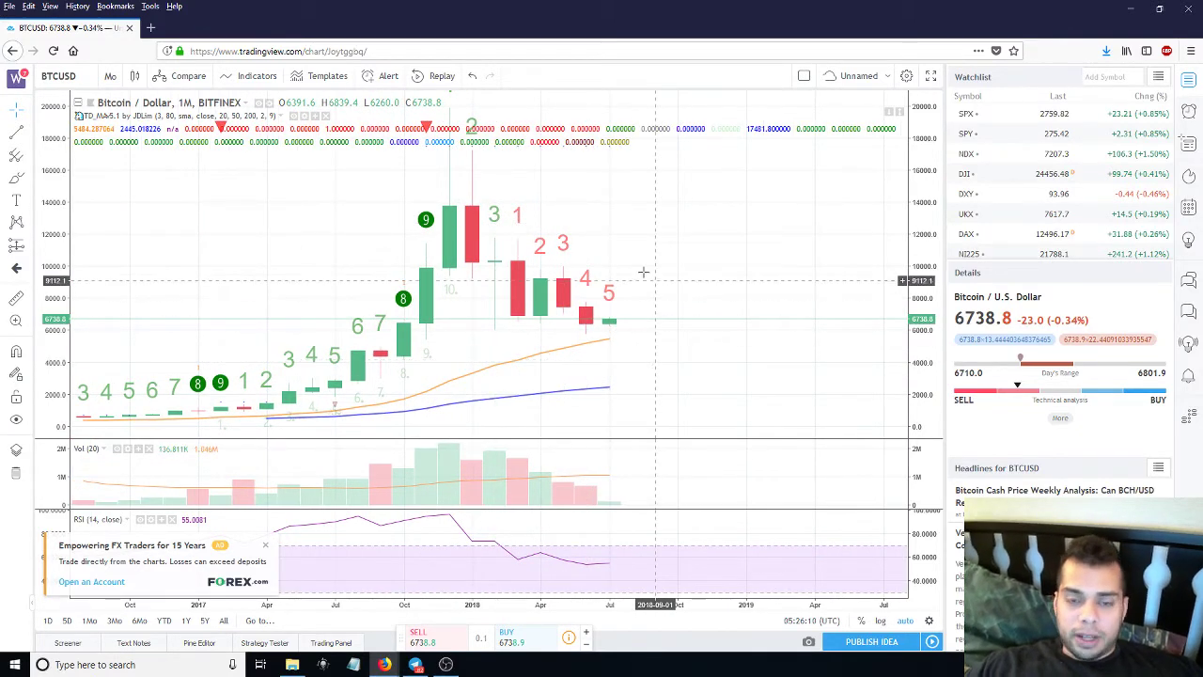
left_click_drag(656, 273, 614, 272)
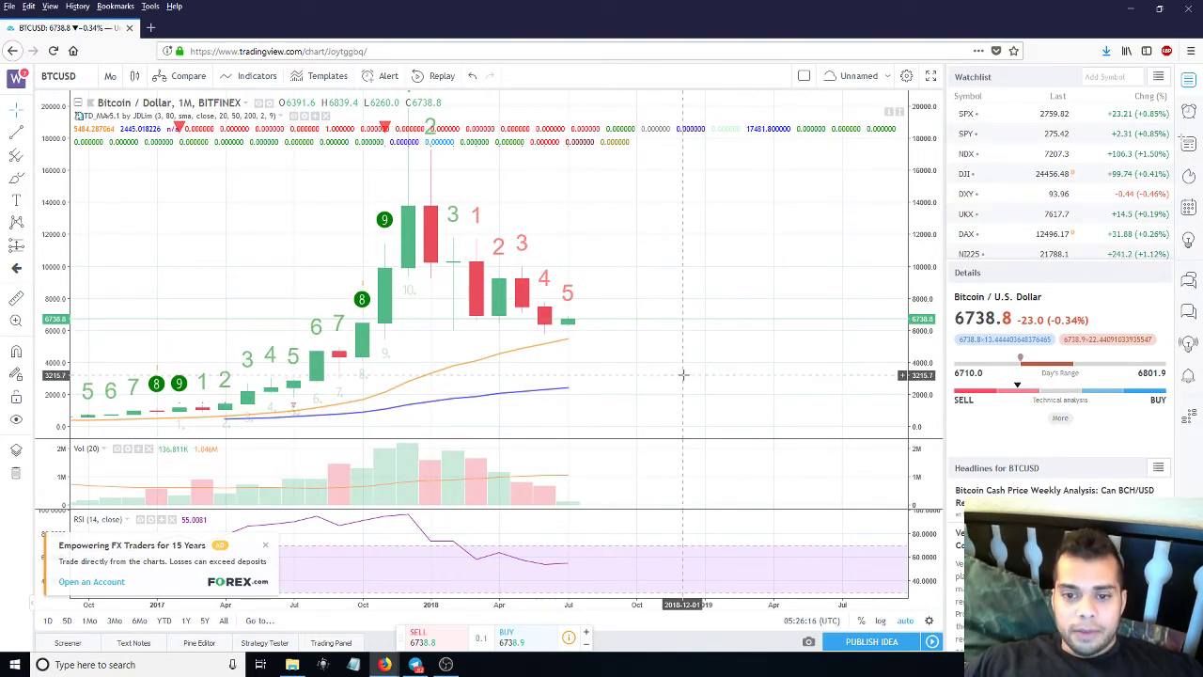
left_click_drag(704, 291, 666, 301)
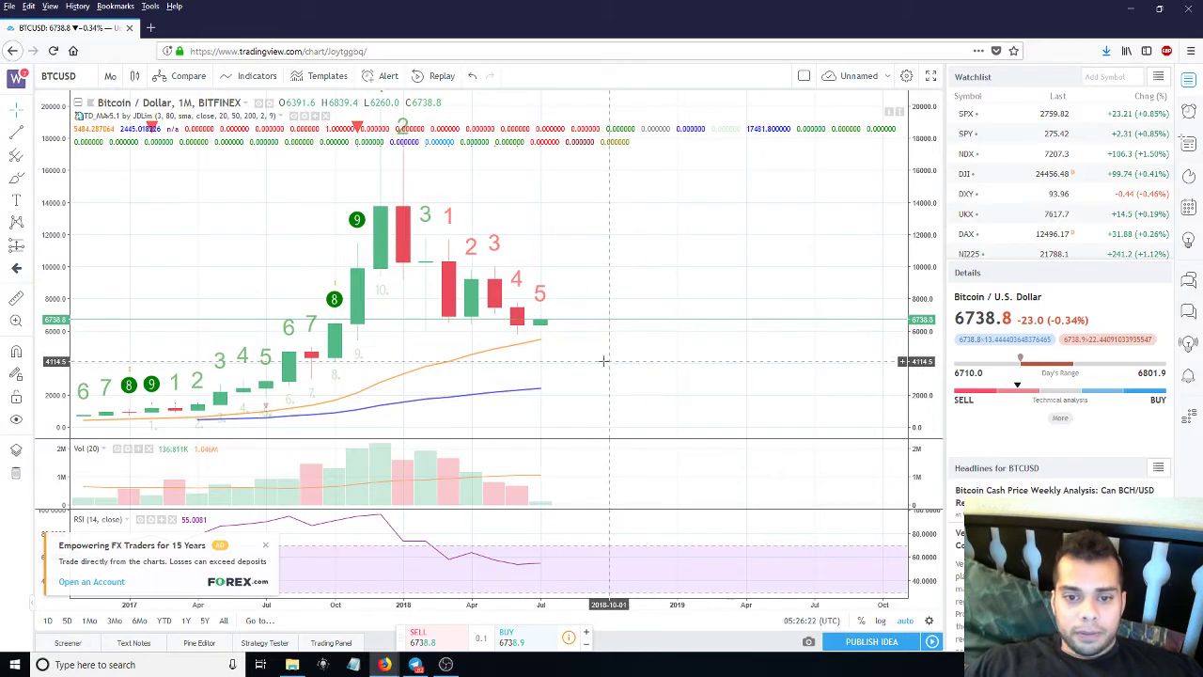
- Set the BTCUSD chart interval back to 1 week
left_click(110, 78)
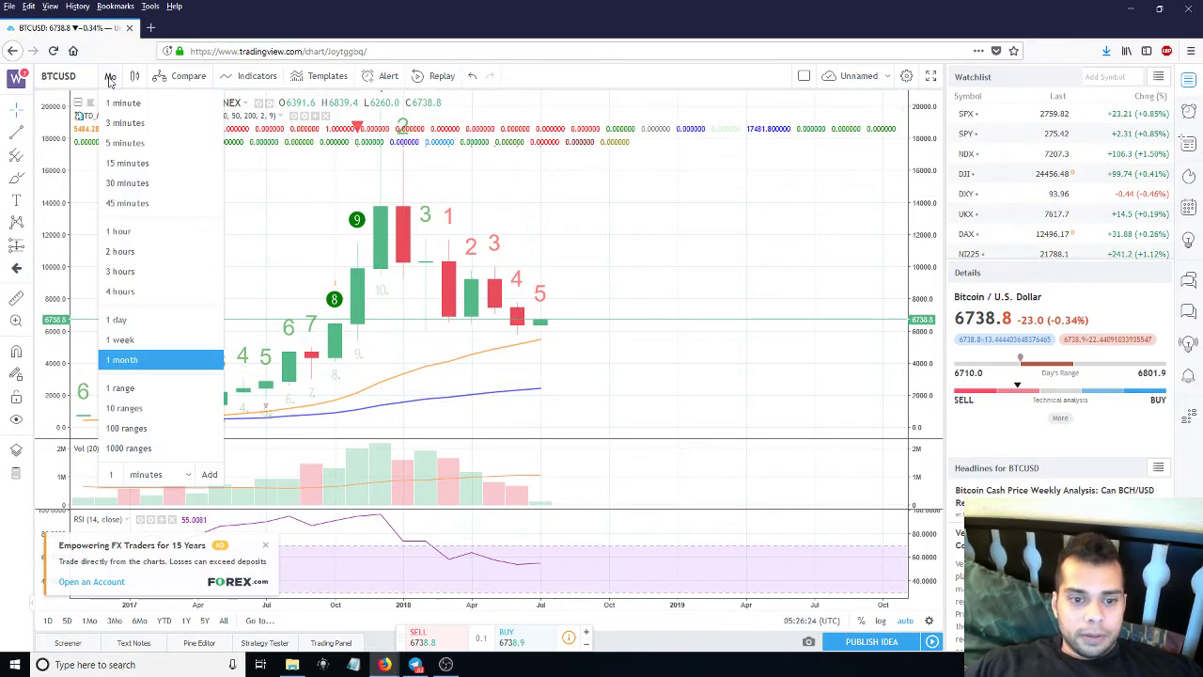
left_click(152, 344)
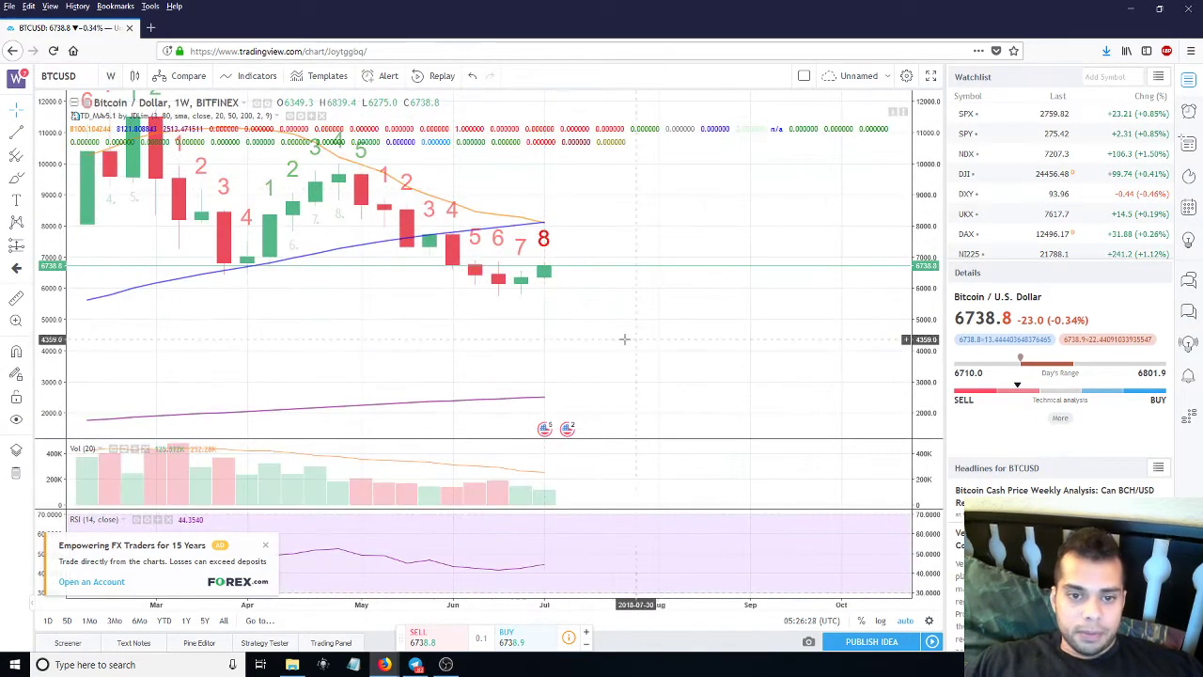
- Examine the latest weekly candles of 2018 and their red 8 count against the moving averages
scroll(606, 270, "down", 1)
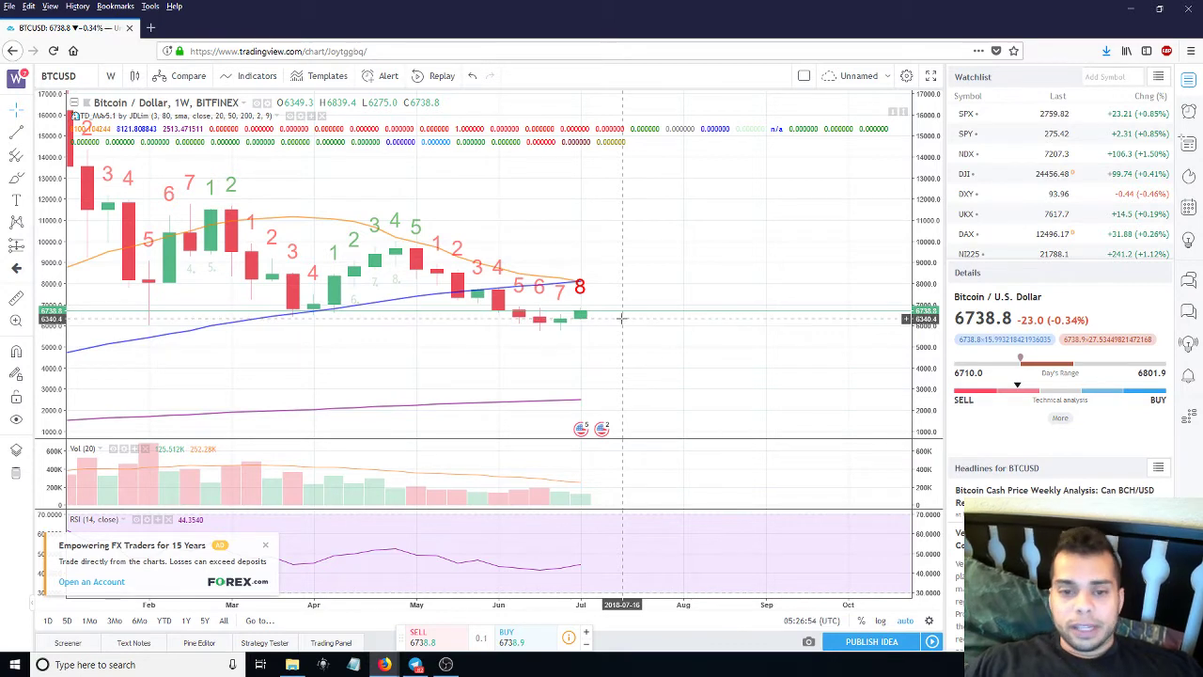
left_click_drag(633, 309, 571, 338)
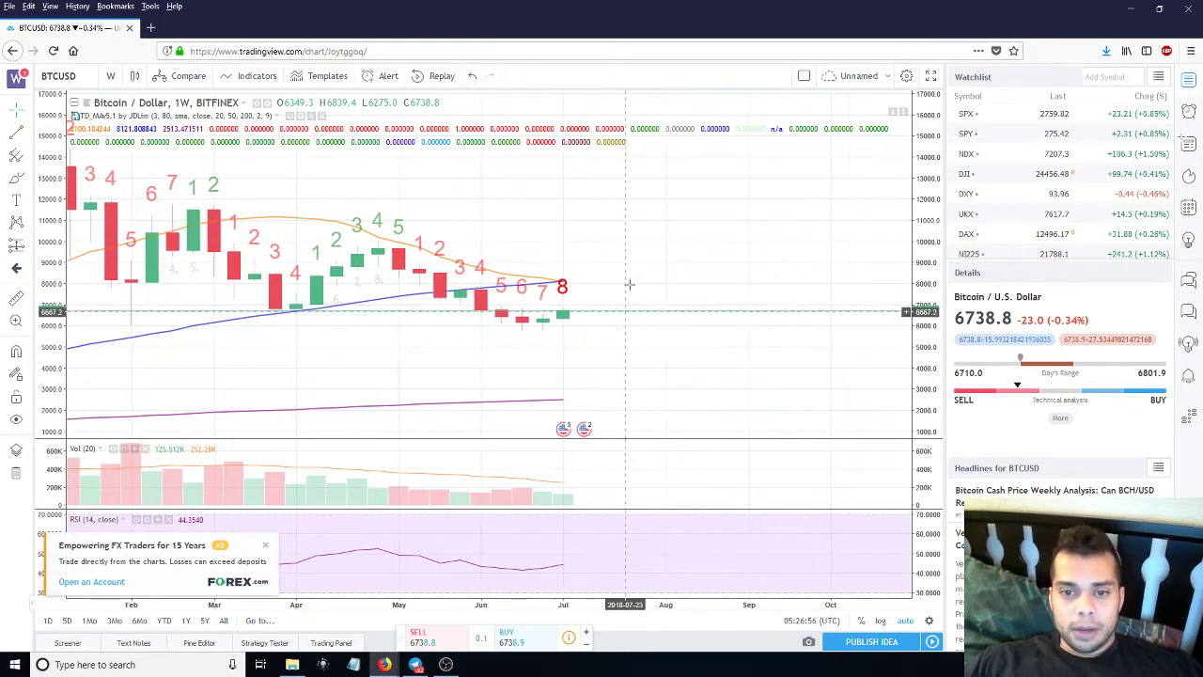
left_click_drag(683, 252, 730, 261)
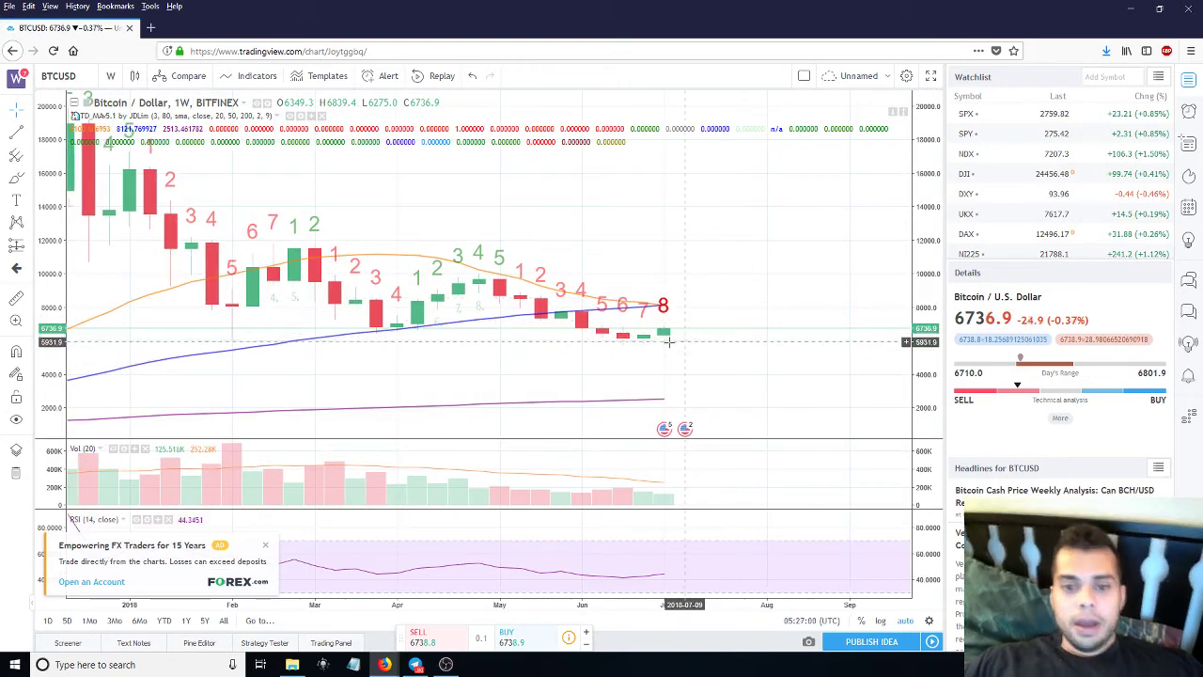
scroll(660, 338, "up", 1)
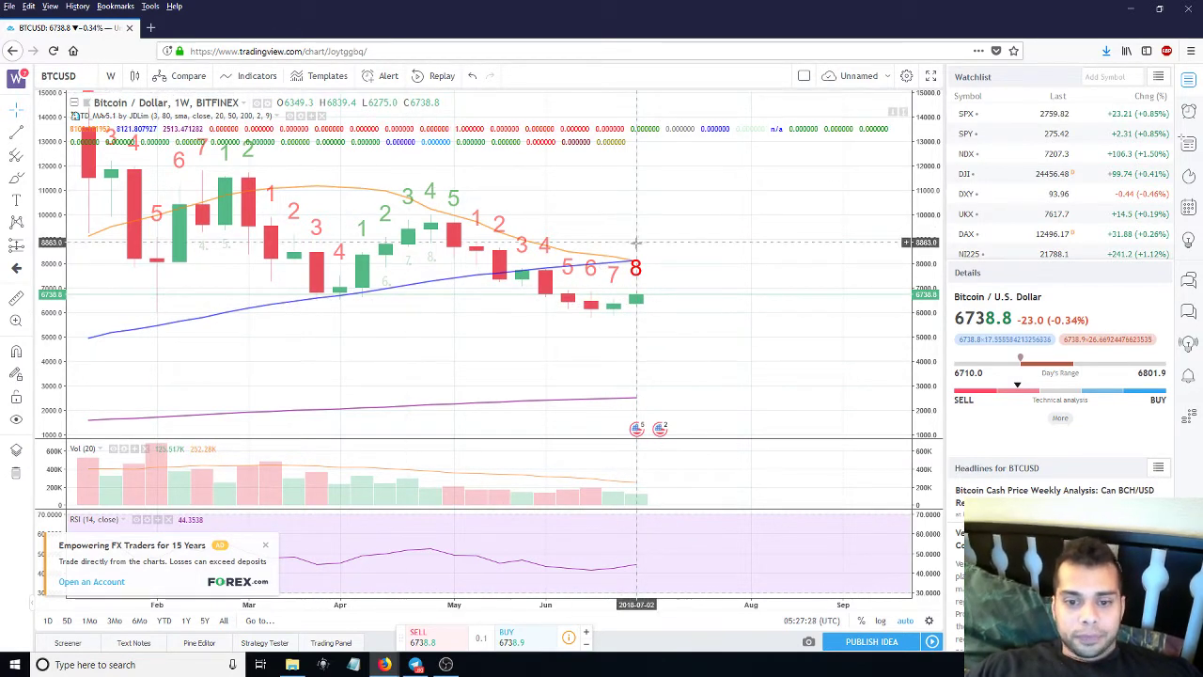
- Change the BTCUSD chart interval to 1 day and then to 4 hours
left_click(111, 77)
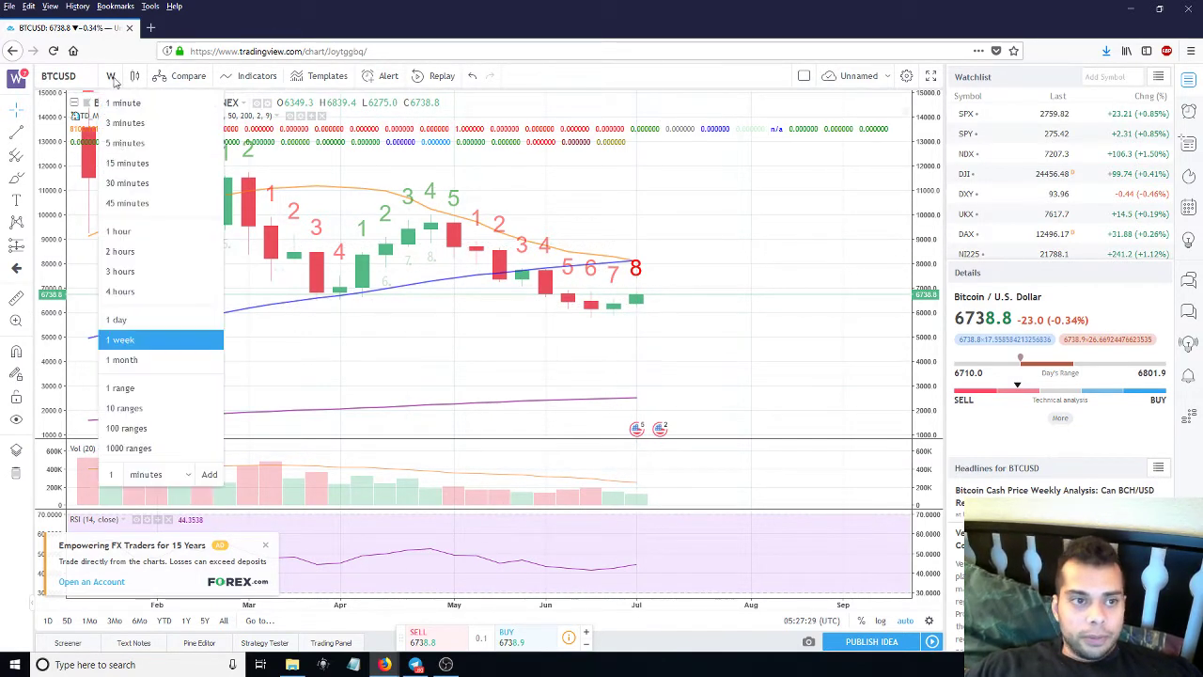
left_click(117, 320)
left_click(110, 75)
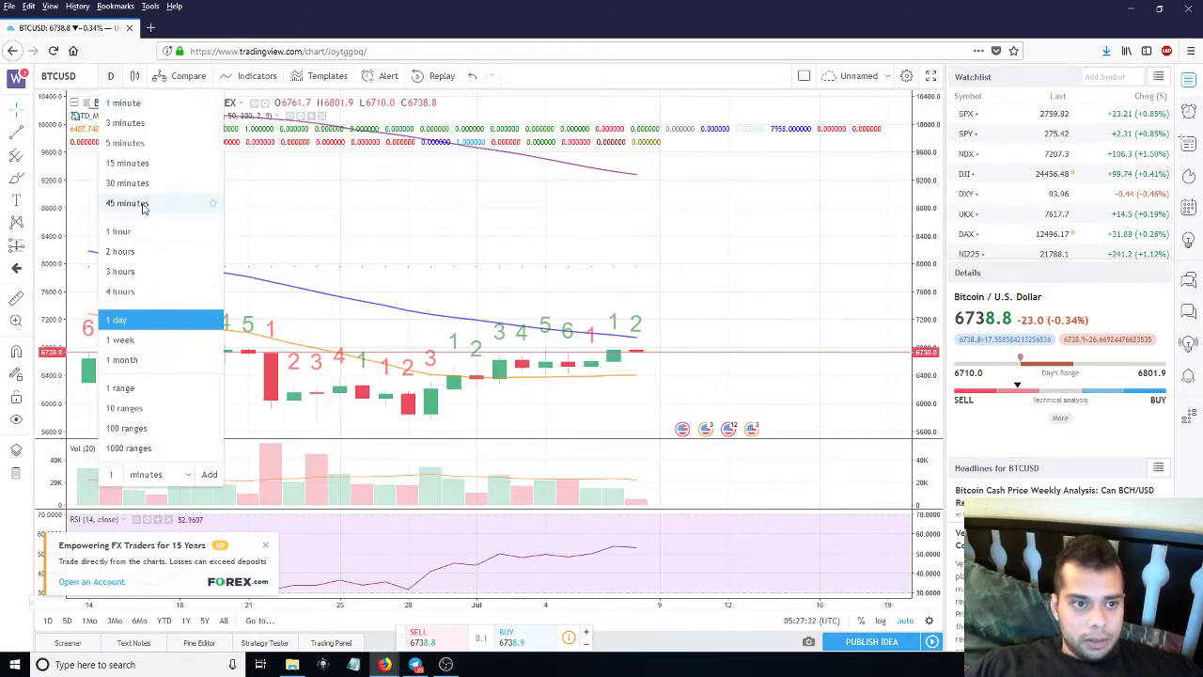
left_click(137, 290)
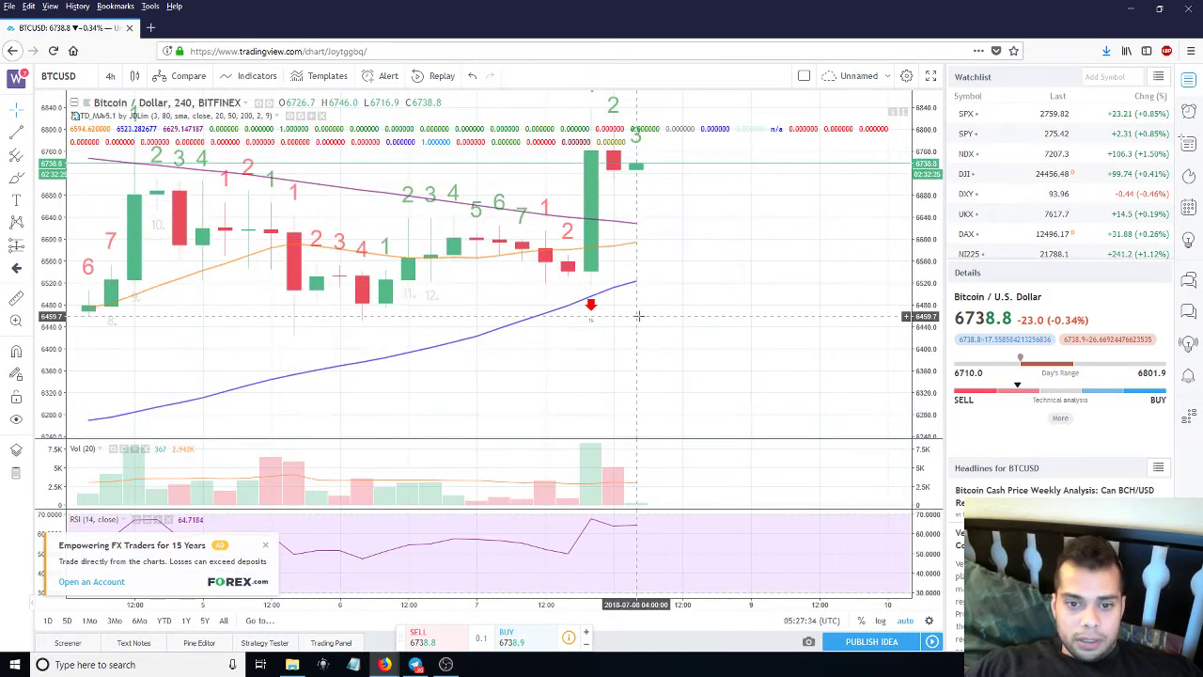
- Examine the 4-hour candles and the RSI from the latest July 2018 candle back to March
scroll(638, 317, "down", 3)
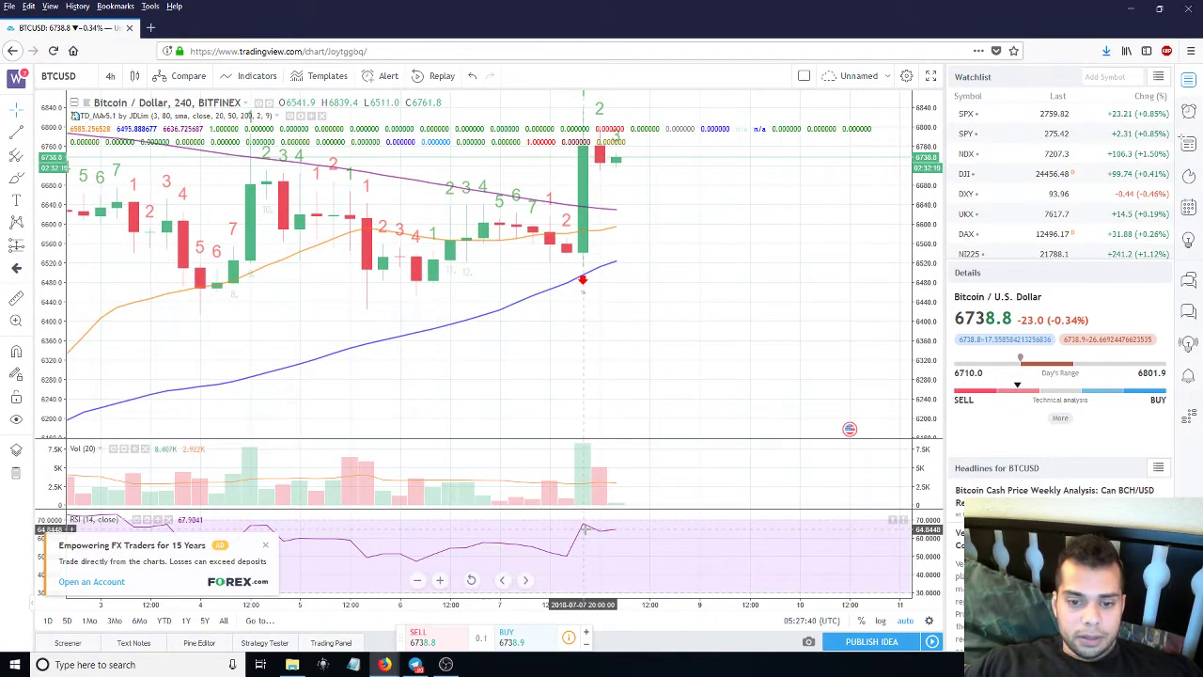
scroll(733, 367, "left", 3)
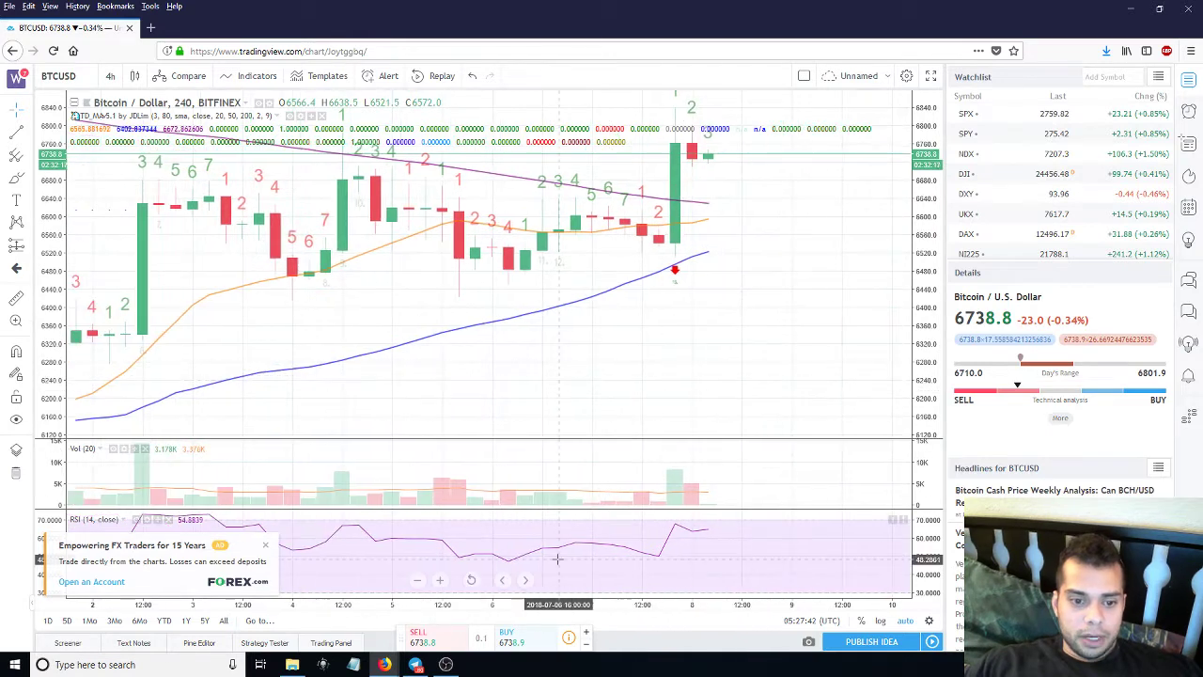
scroll(558, 559, "left", 2)
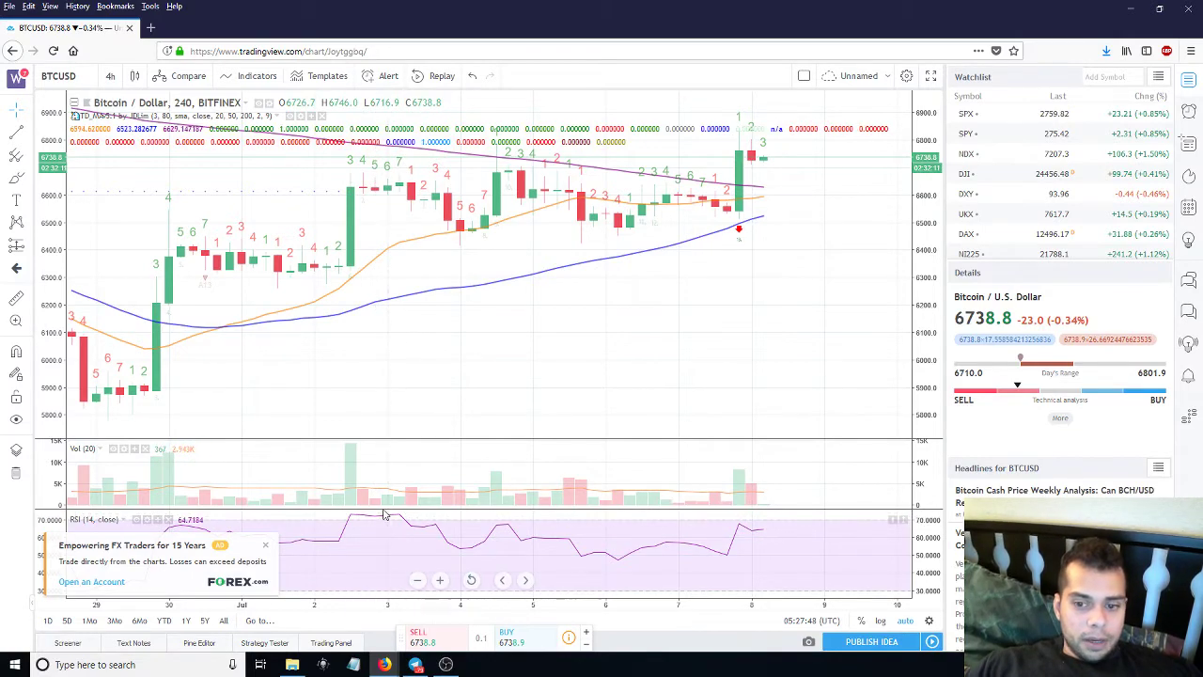
scroll(387, 527, "down", 6)
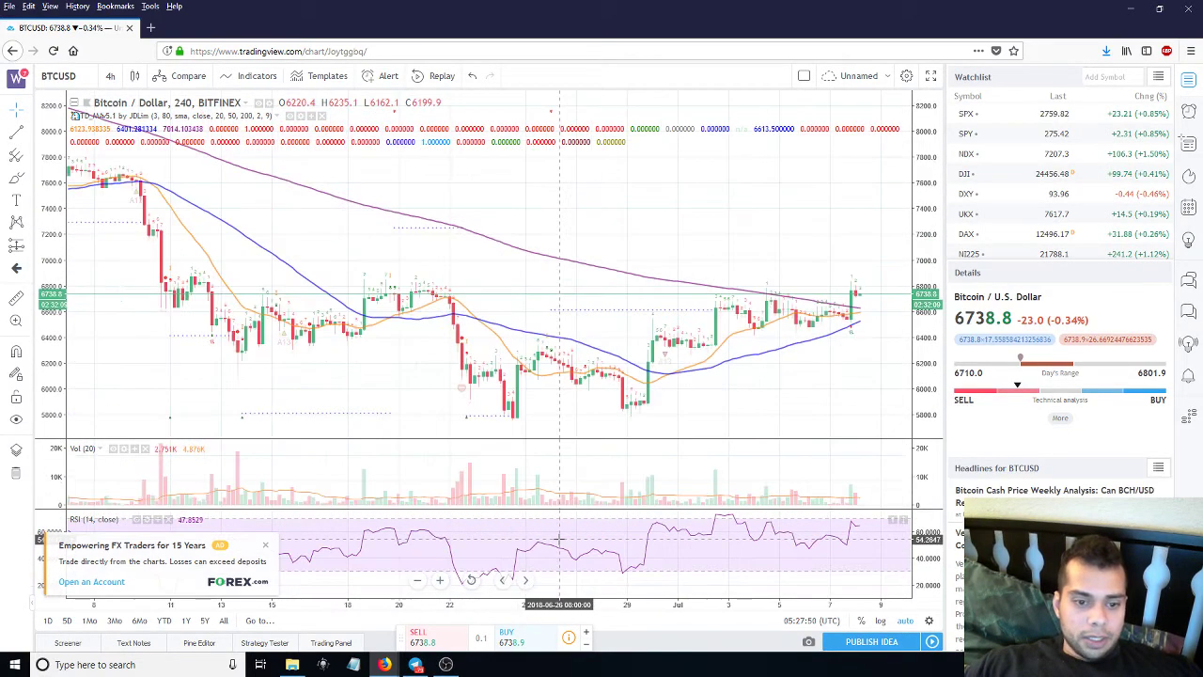
scroll(559, 540, "down", 5)
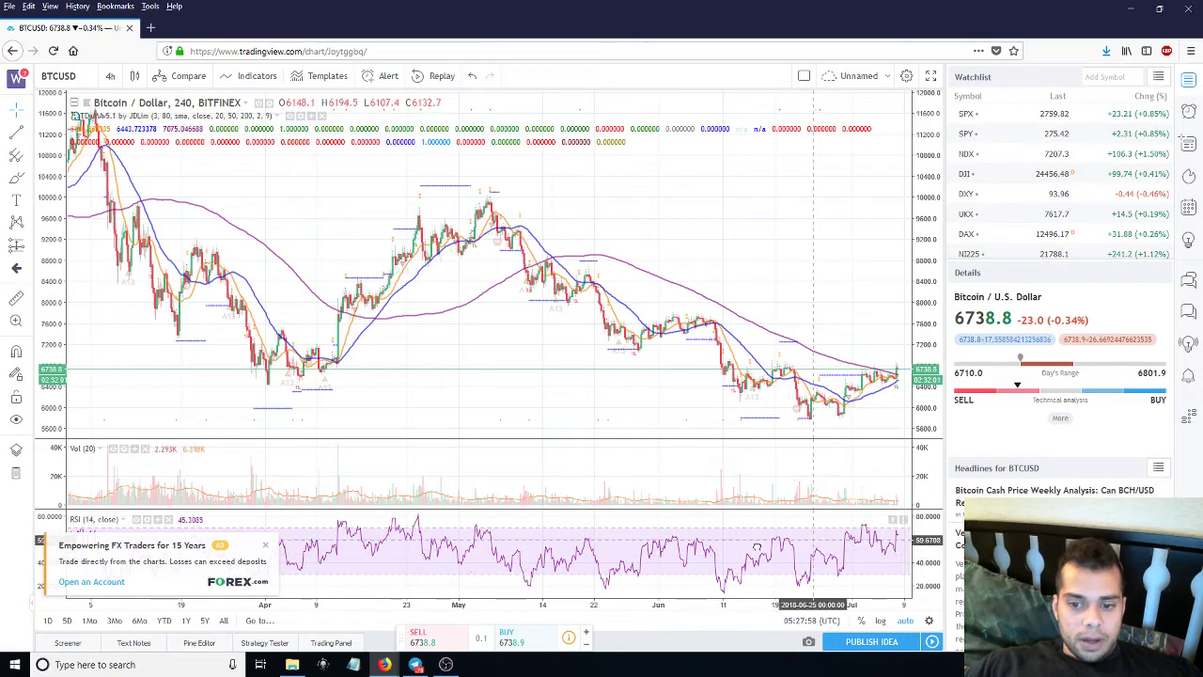
left_click_drag(810, 545, 700, 545)
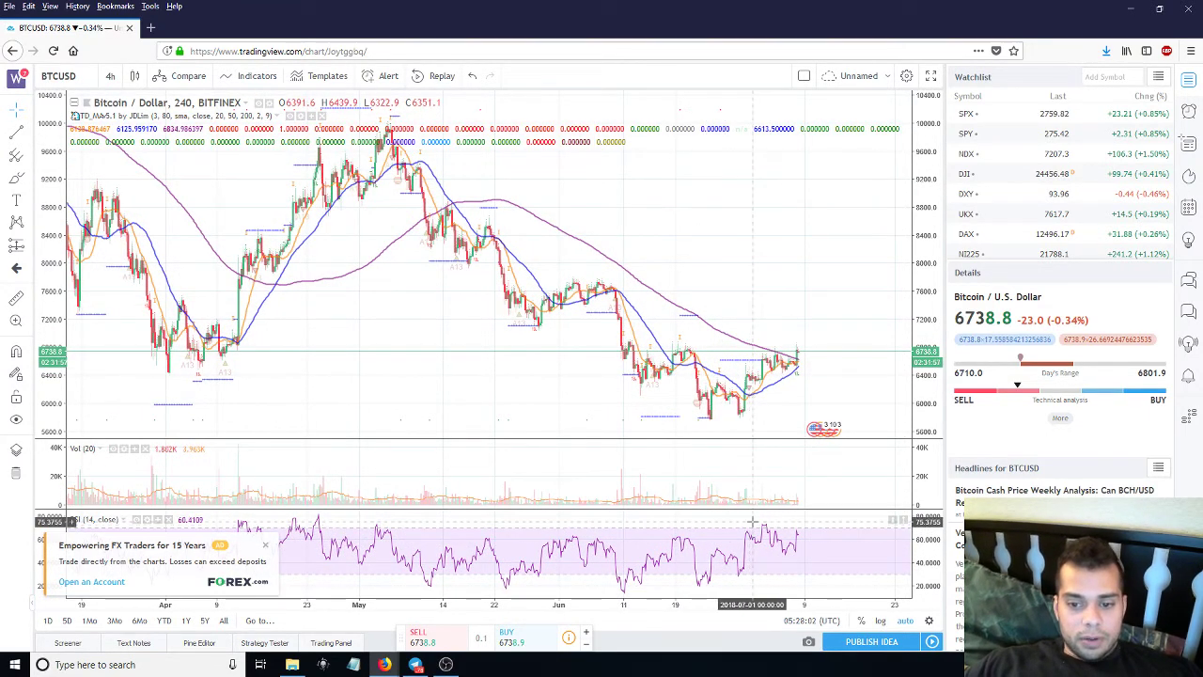
- Inspect the early July RSI peak on the 4-hour chart together with its candles at close range
scroll(755, 536, "up", 3)
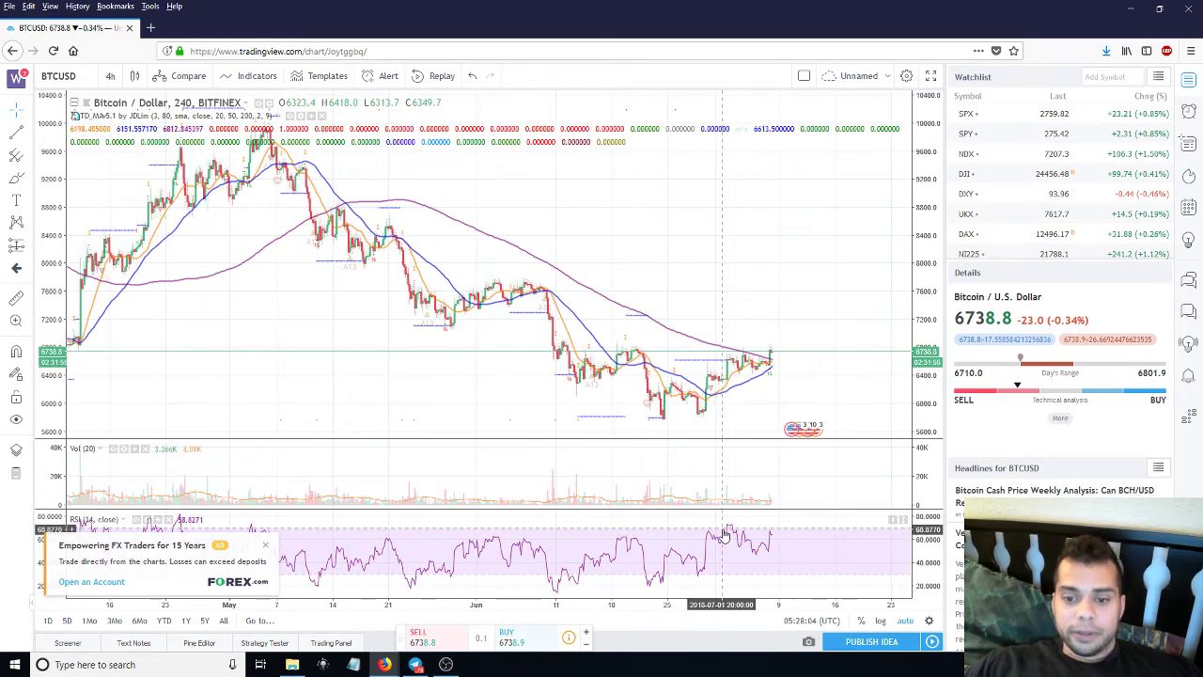
scroll(658, 527, "up", 1)
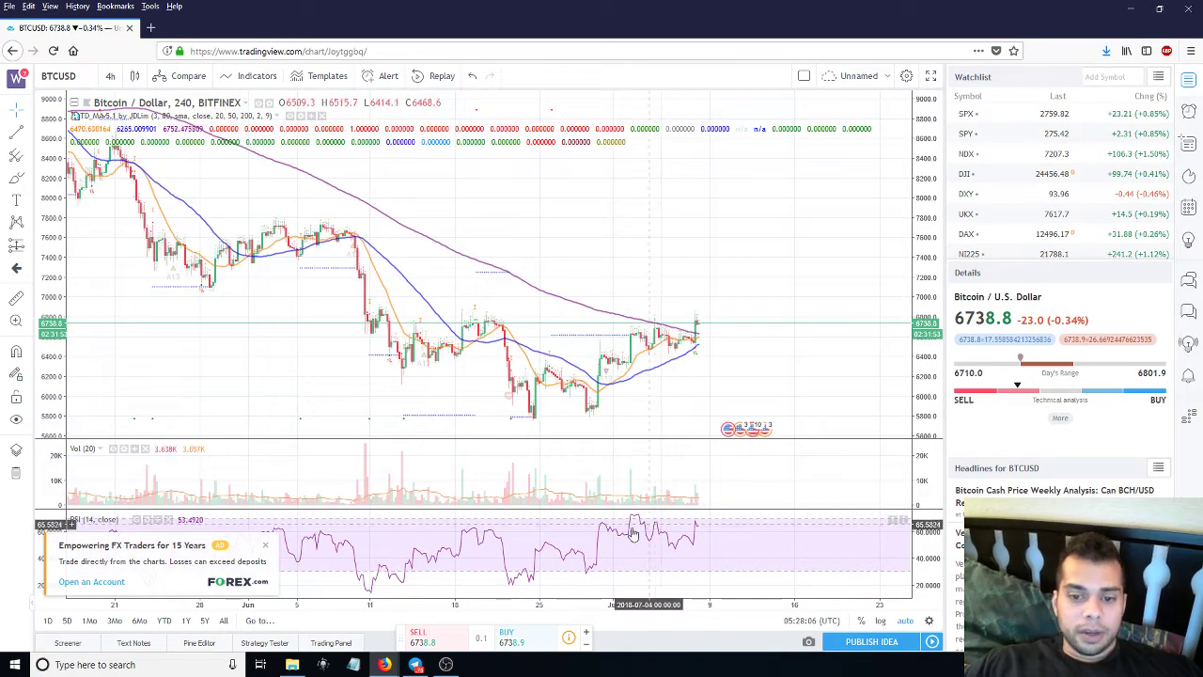
scroll(631, 536, "up", 3)
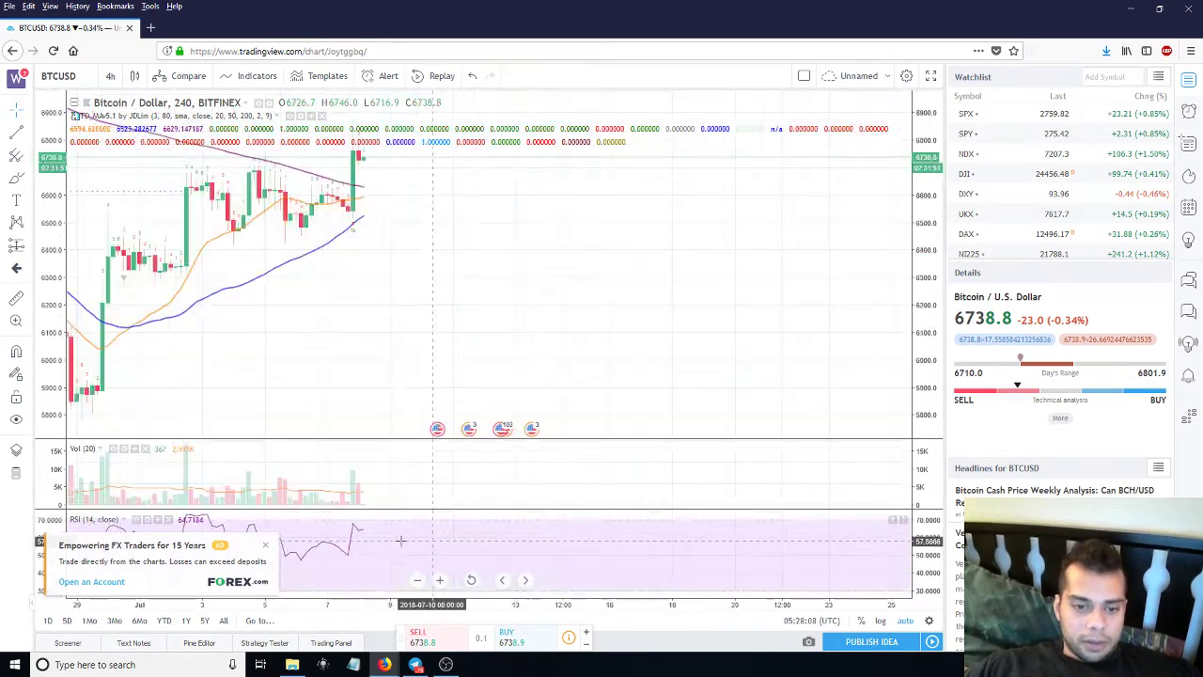
scroll(385, 538, "up", 5)
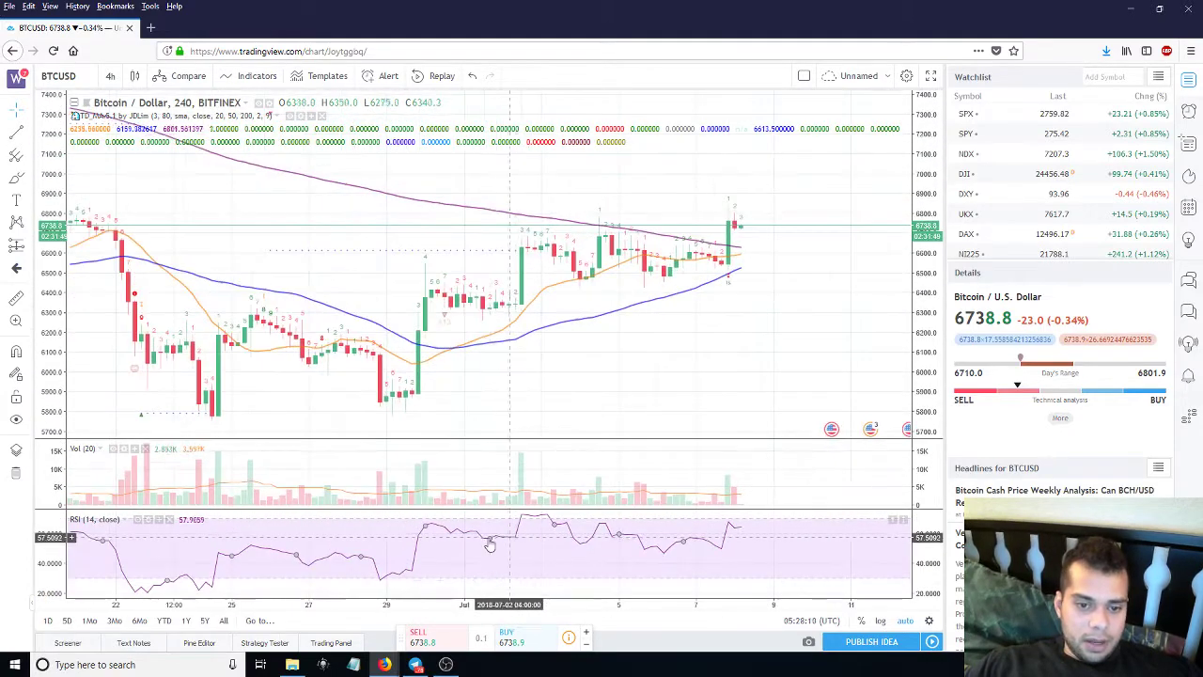
scroll(475, 537, "up", 3)
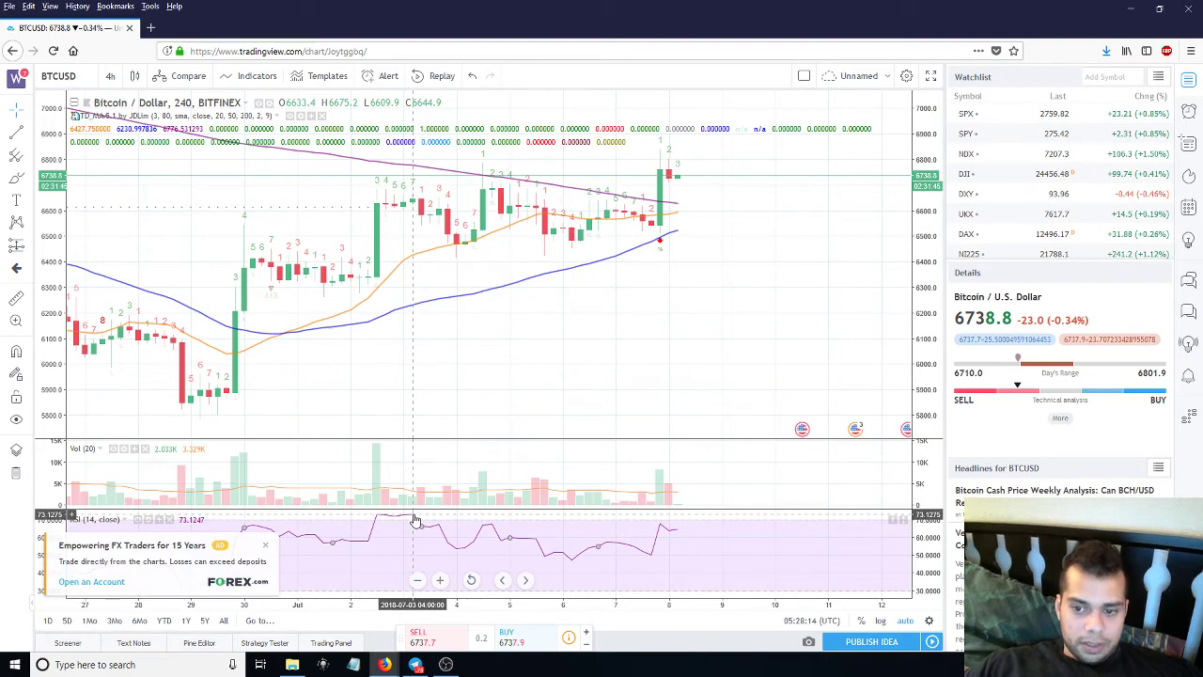
- Trace the 4-hour RSI back through June and May to its April 2018 peaks
scroll(414, 520, "down", 10)
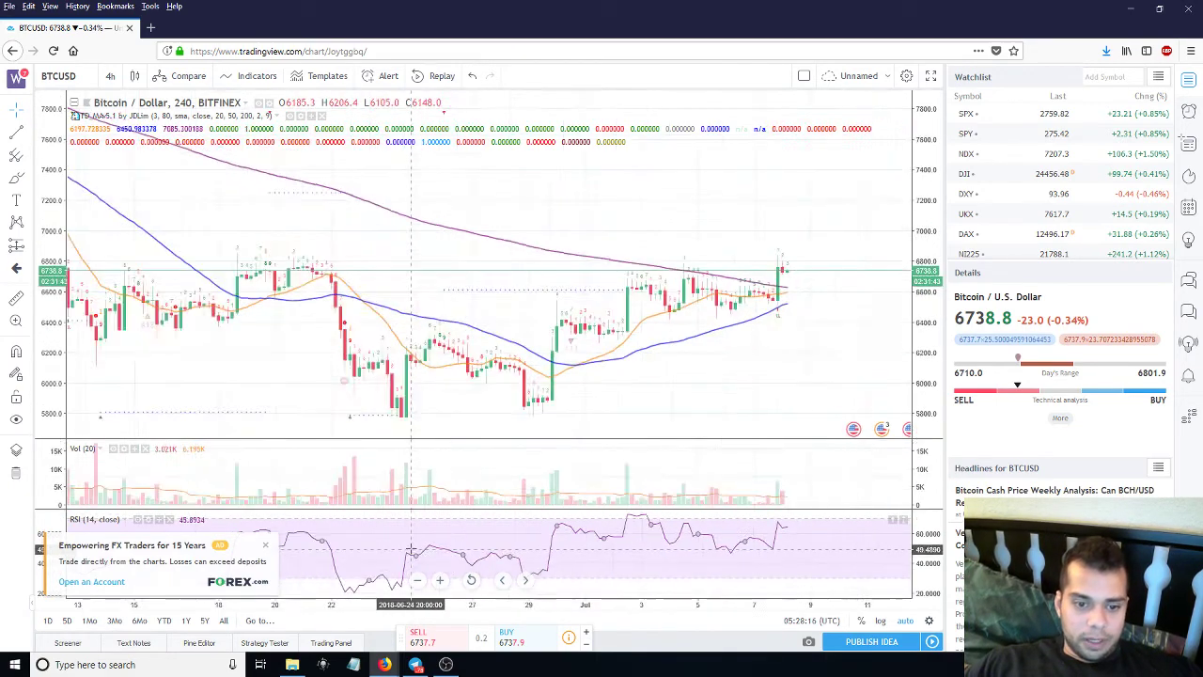
scroll(457, 539, "left", 5)
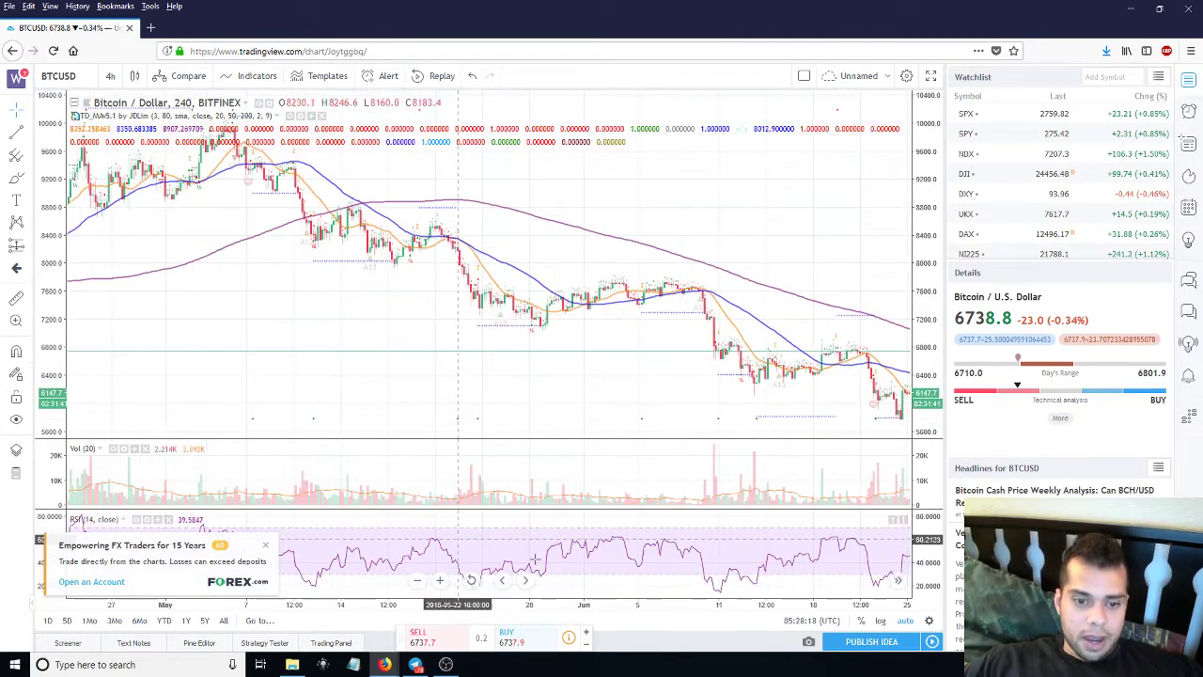
scroll(402, 553, "left", 2)
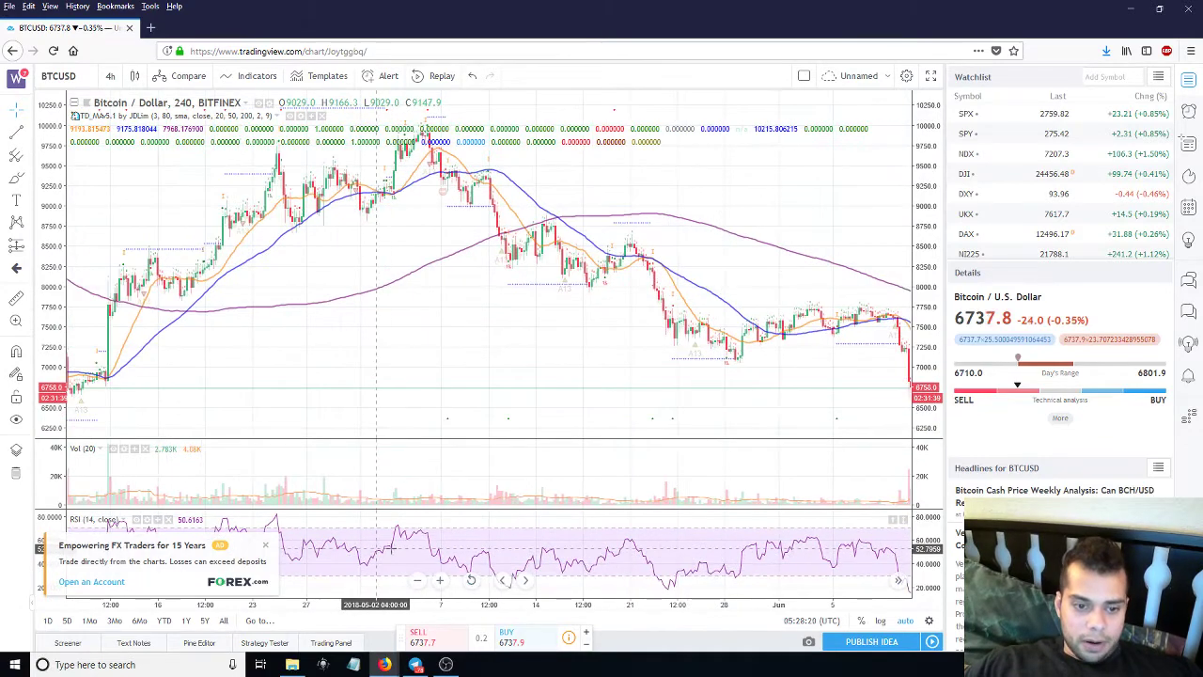
scroll(376, 552, "left", 4)
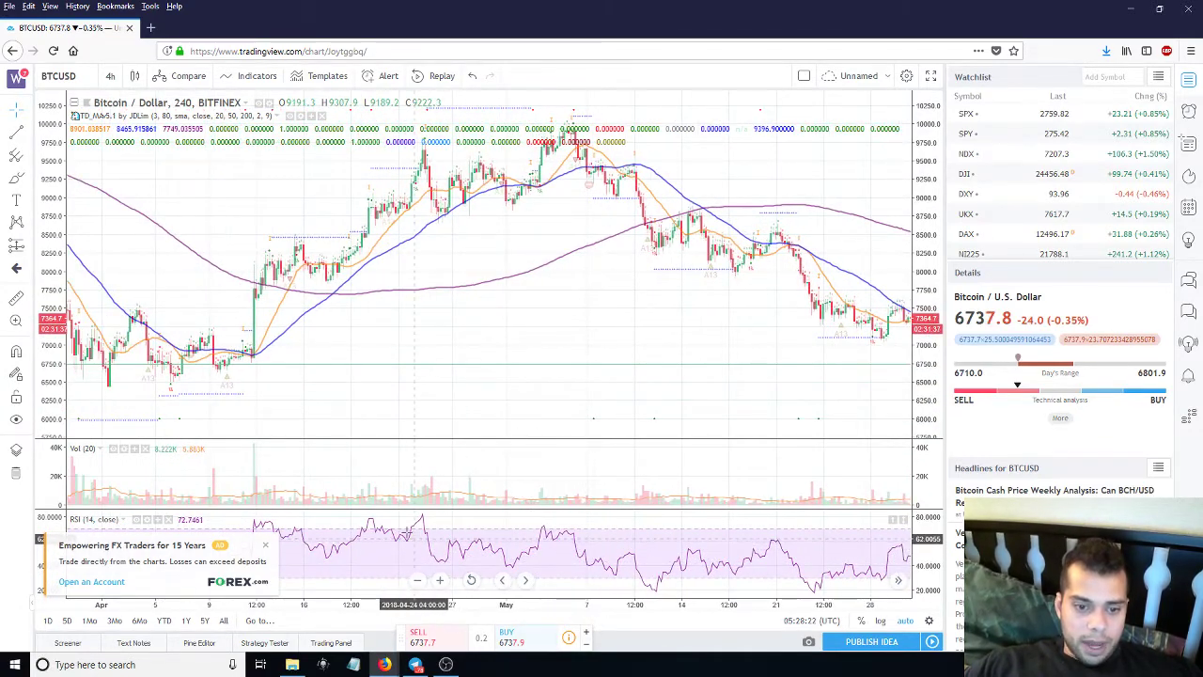
scroll(406, 538, "up", 2)
scroll(482, 526, "left", 5)
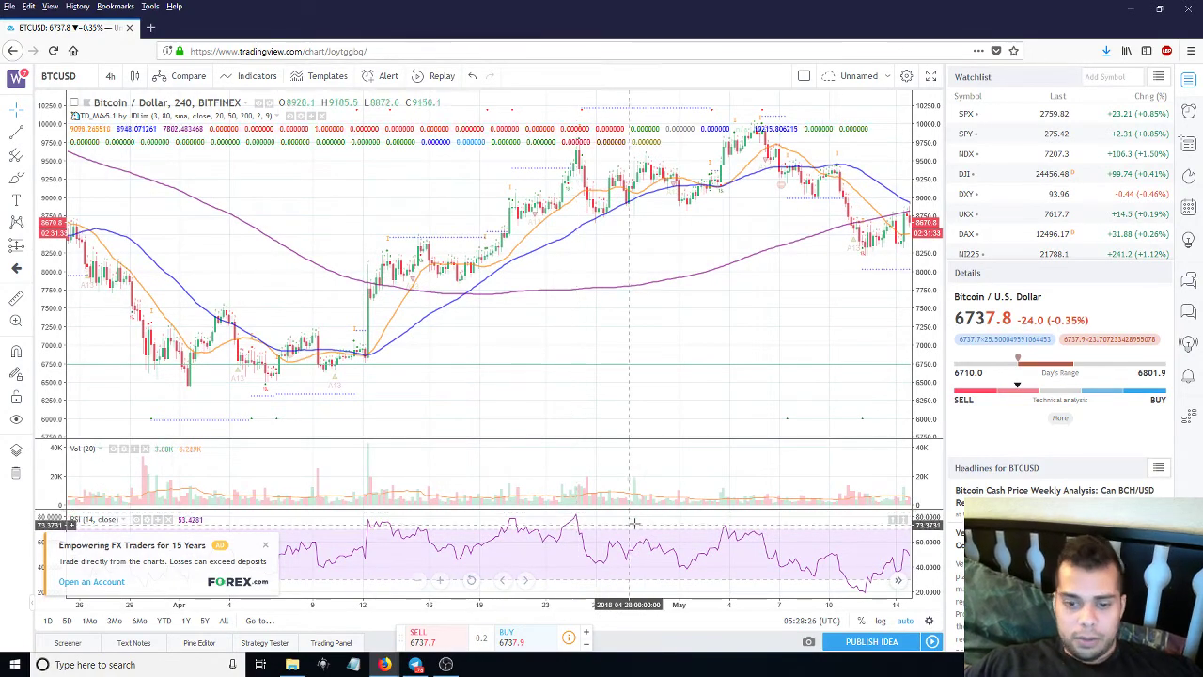
- Follow the 4-hour RSI and price forward from April to the latest July 2018 candles
scroll(577, 518, "right", 3)
scroll(569, 528, "right", 4)
scroll(609, 508, "right", 3)
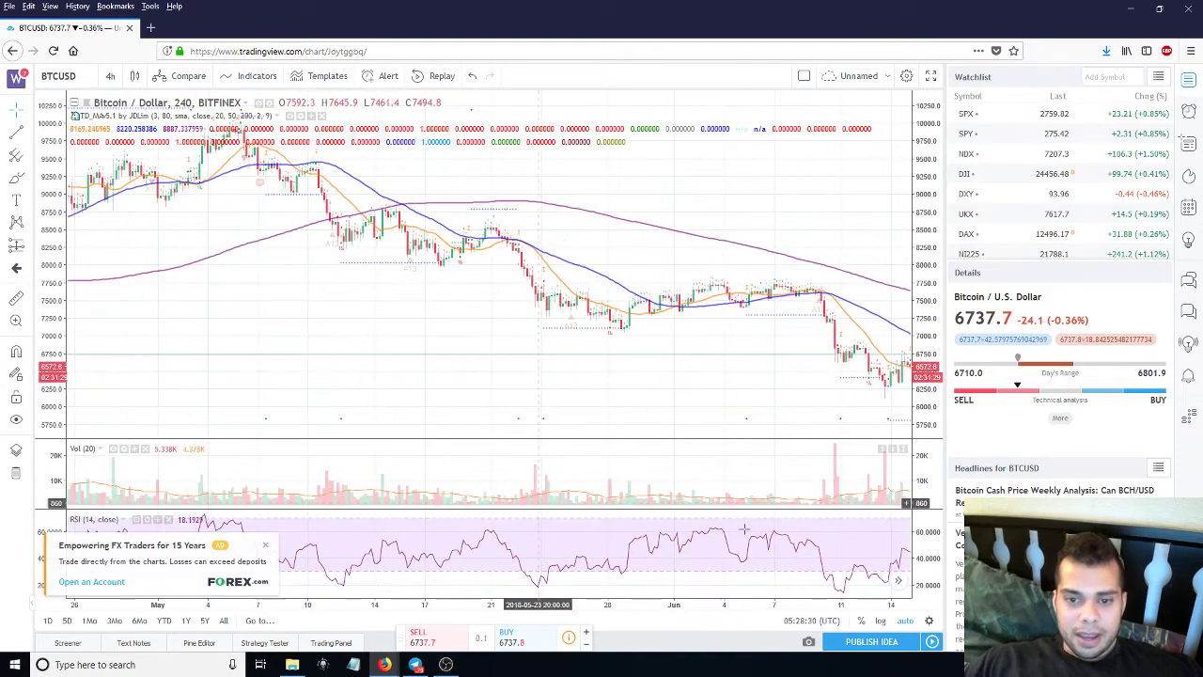
scroll(658, 526, "right", 5)
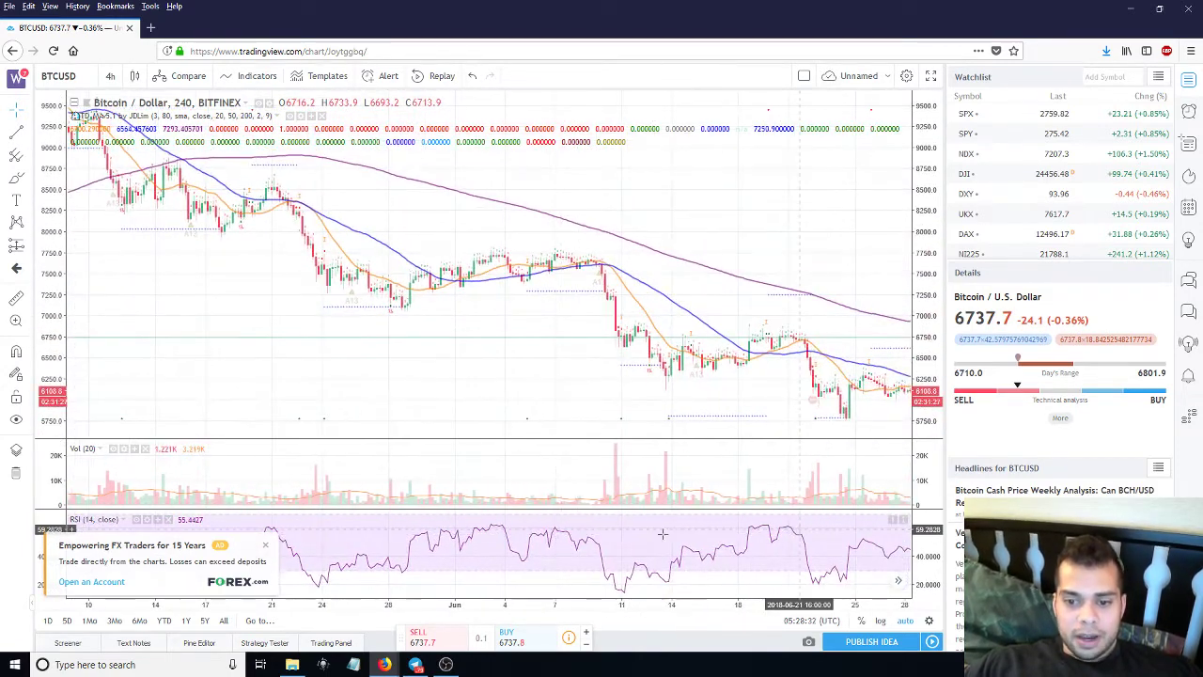
scroll(633, 533, "right", 5)
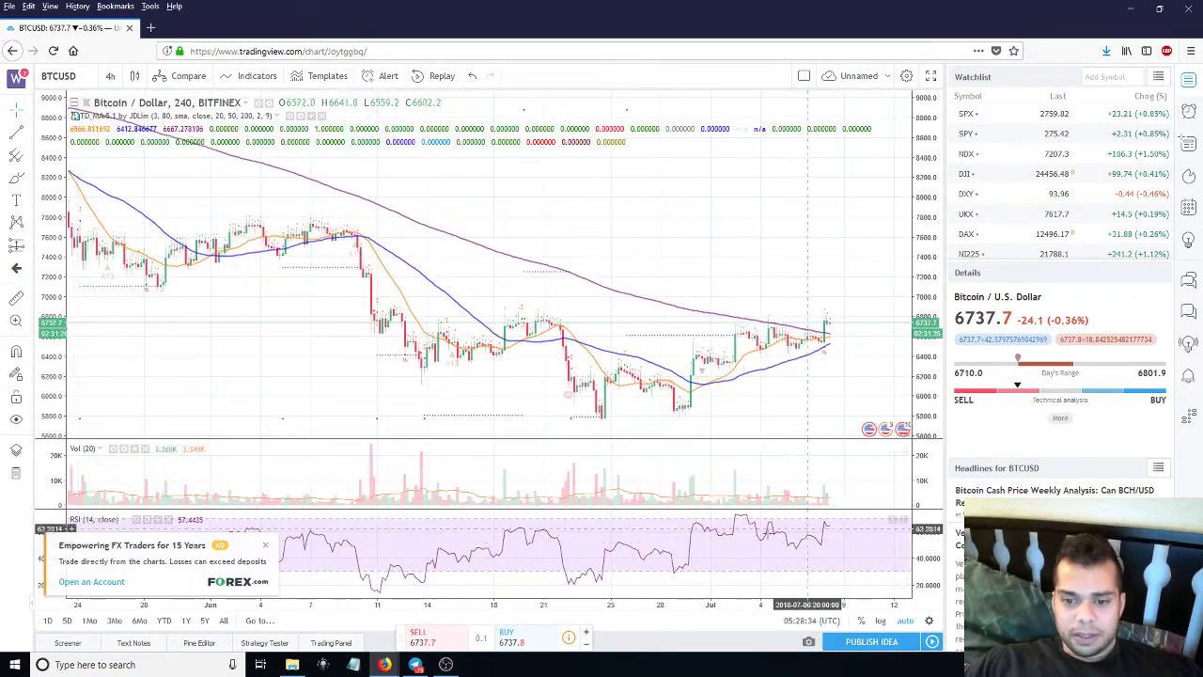
scroll(747, 533, "right", 1)
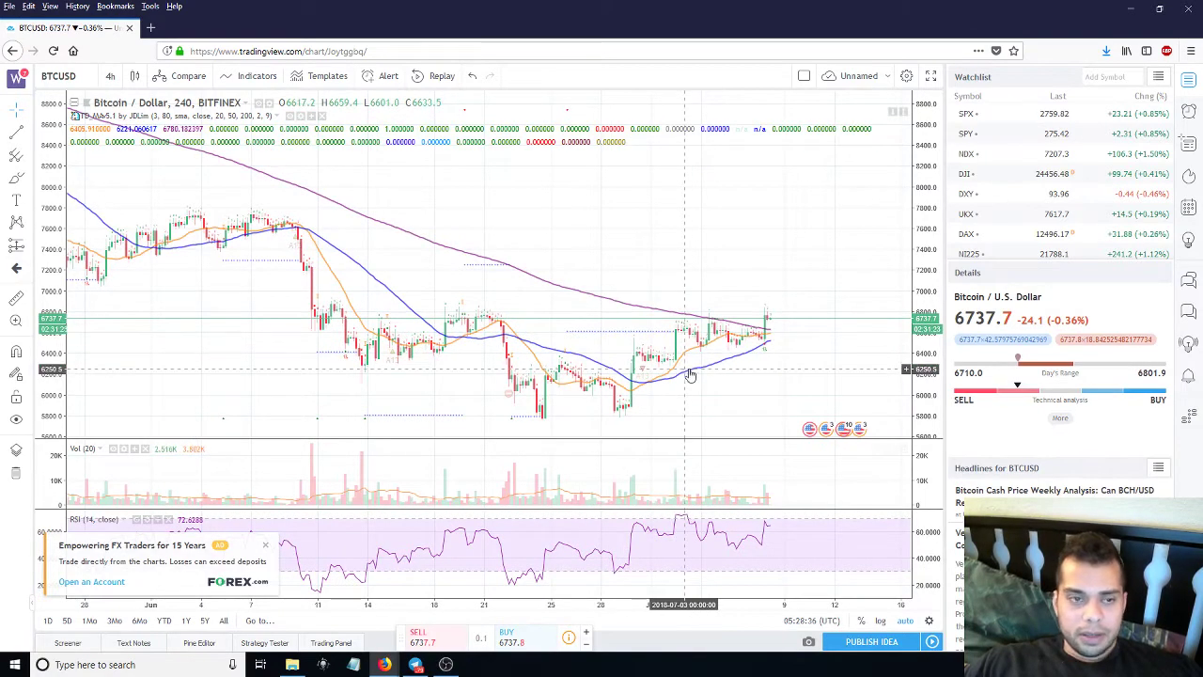
scroll(690, 374, "up", 3)
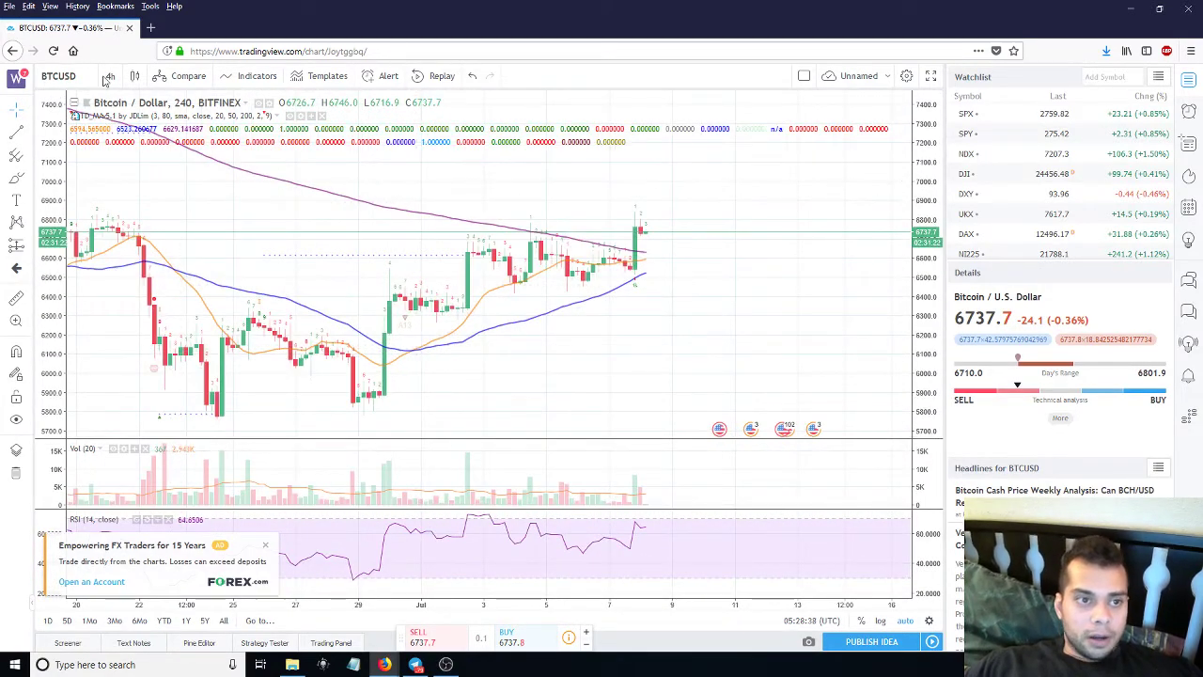
- Set the chart interval to 1 day and examine the latest daily candles between the moving averages
left_click(109, 76)
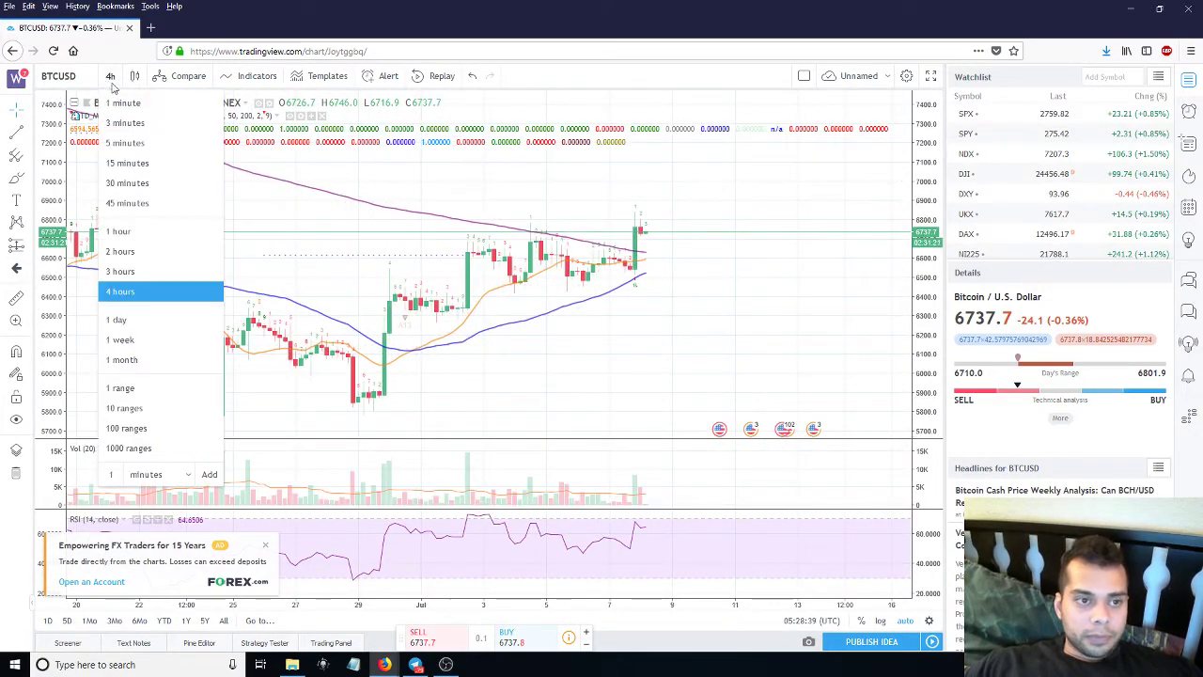
left_click(135, 322)
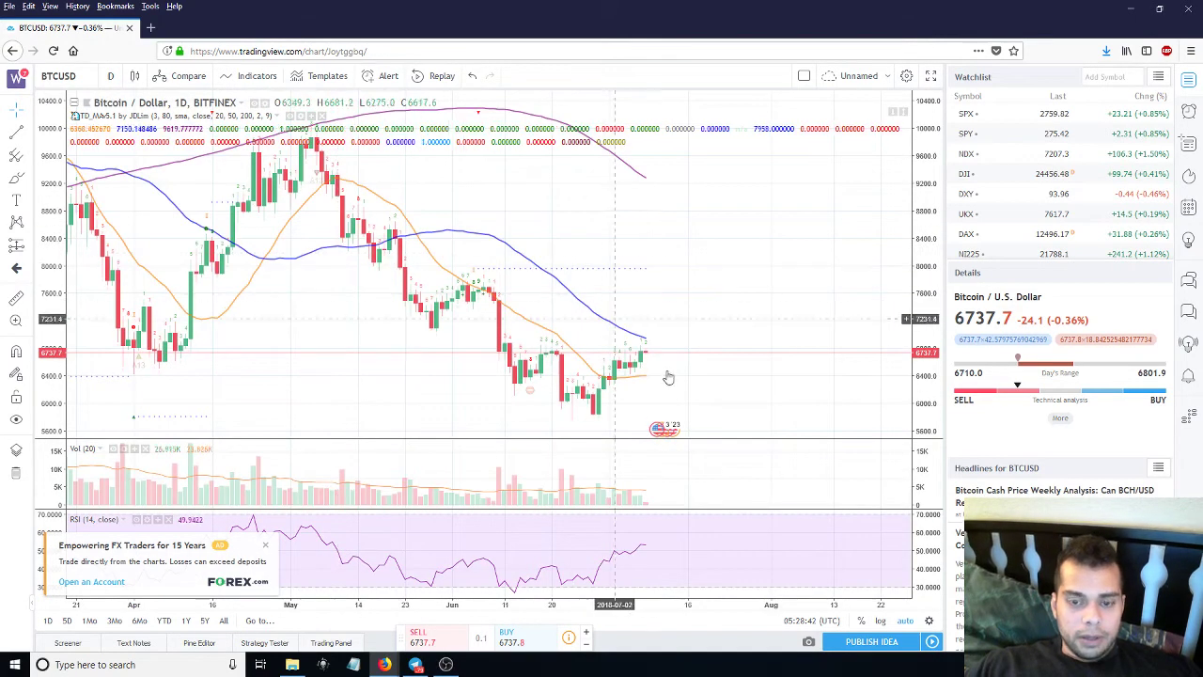
scroll(651, 369, "up", 5)
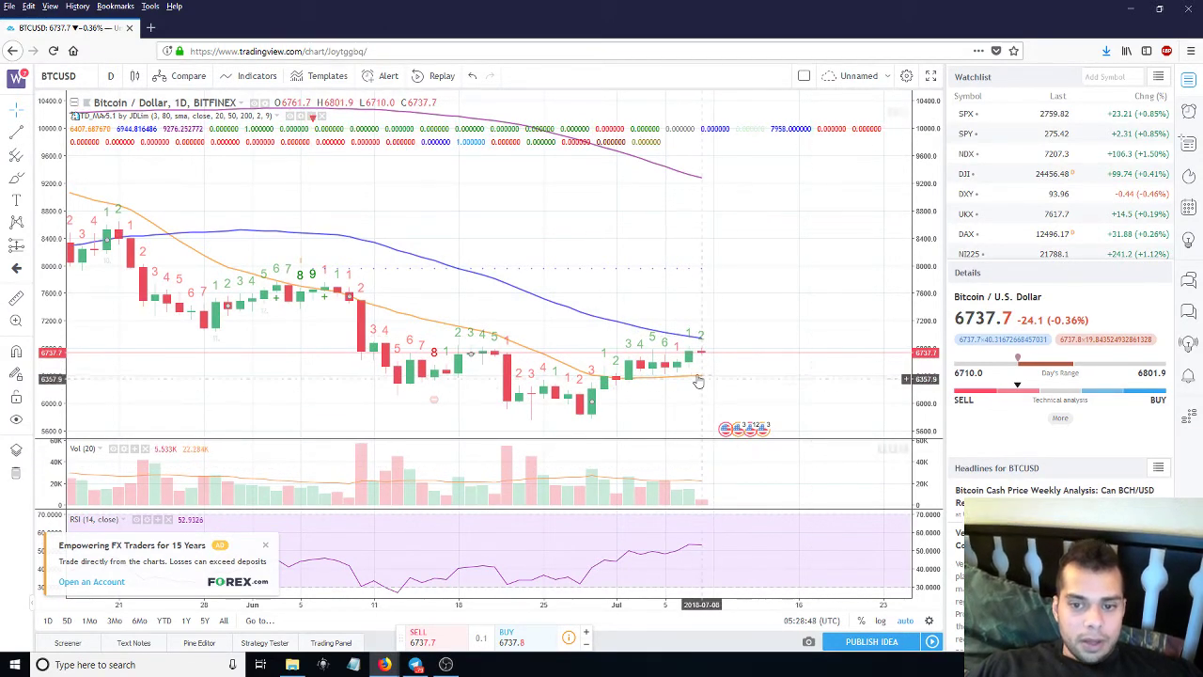
- Set the chart interval to 1 week to review the weekly candle counts since July 2017
left_click(110, 75)
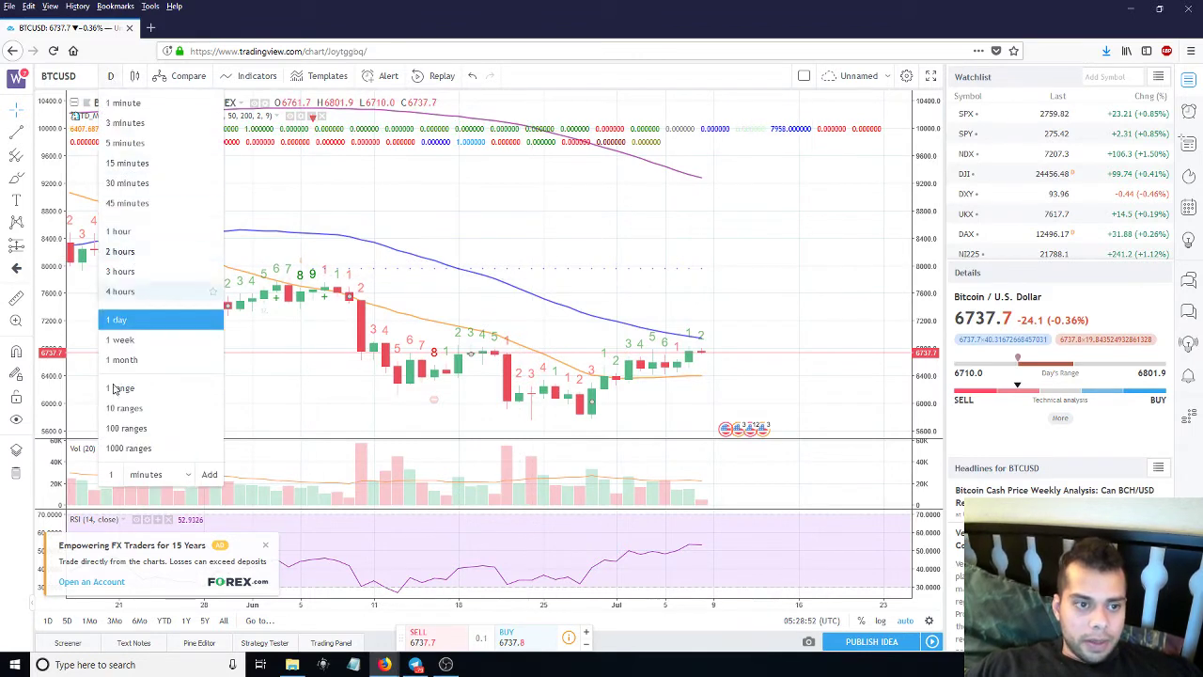
left_click(121, 339)
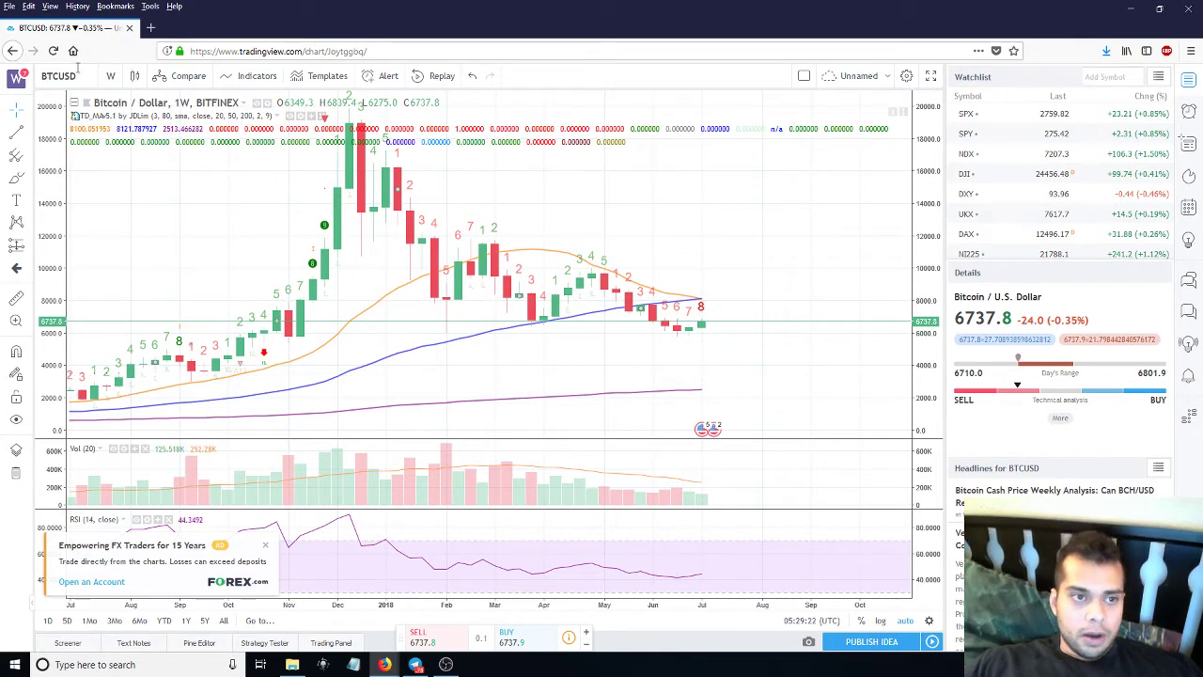
- Switch the chart interval to 1 day and on to 4 hours to view the latest July candles
left_click(107, 76)
left_click(122, 318)
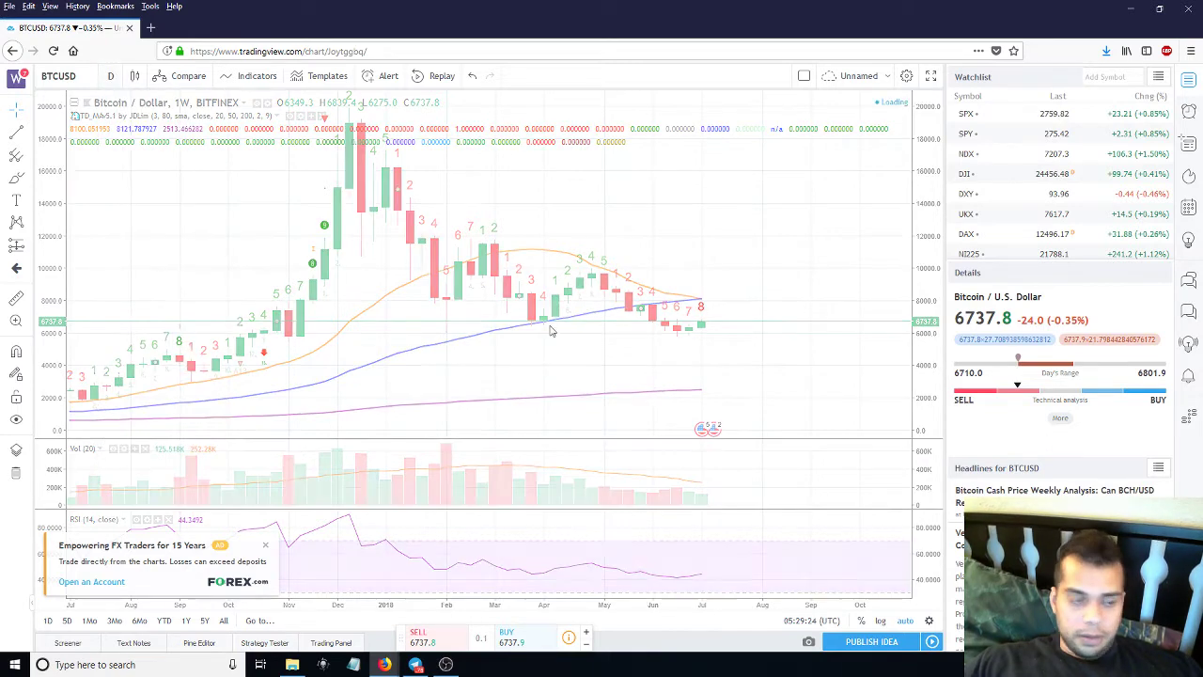
left_click(110, 75)
left_click(138, 292)
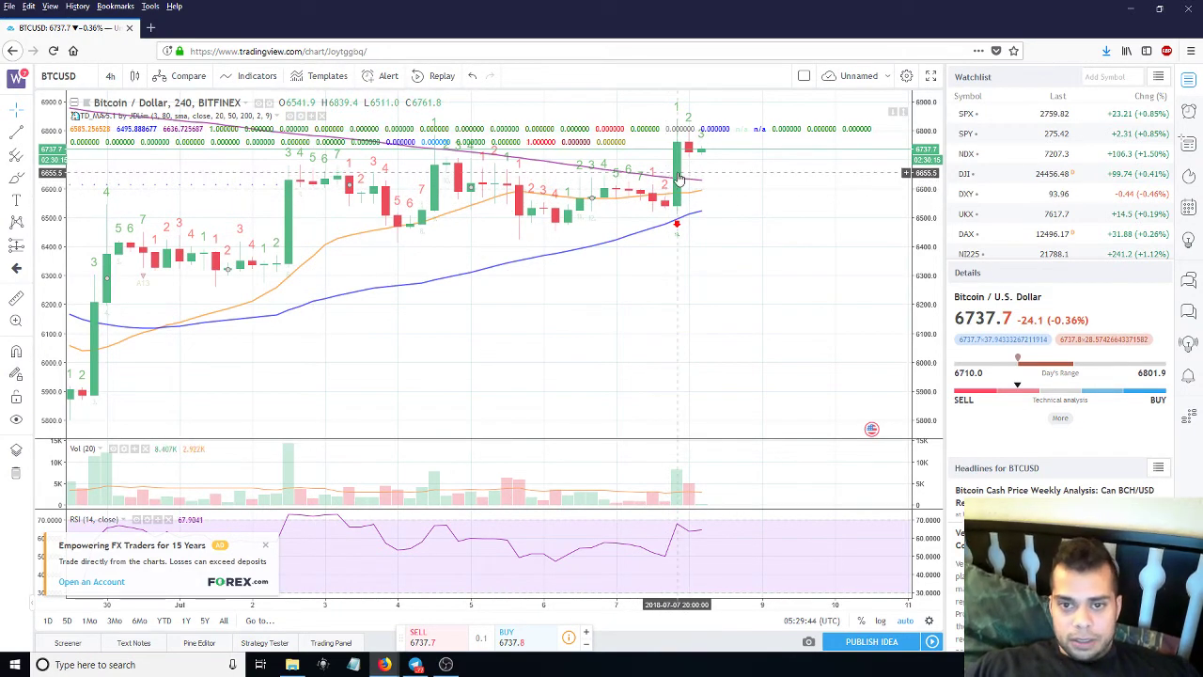
- Examine the 4-hour candles from about 20 June to the latest July price against the three moving averages
scroll(699, 205, "down", 3)
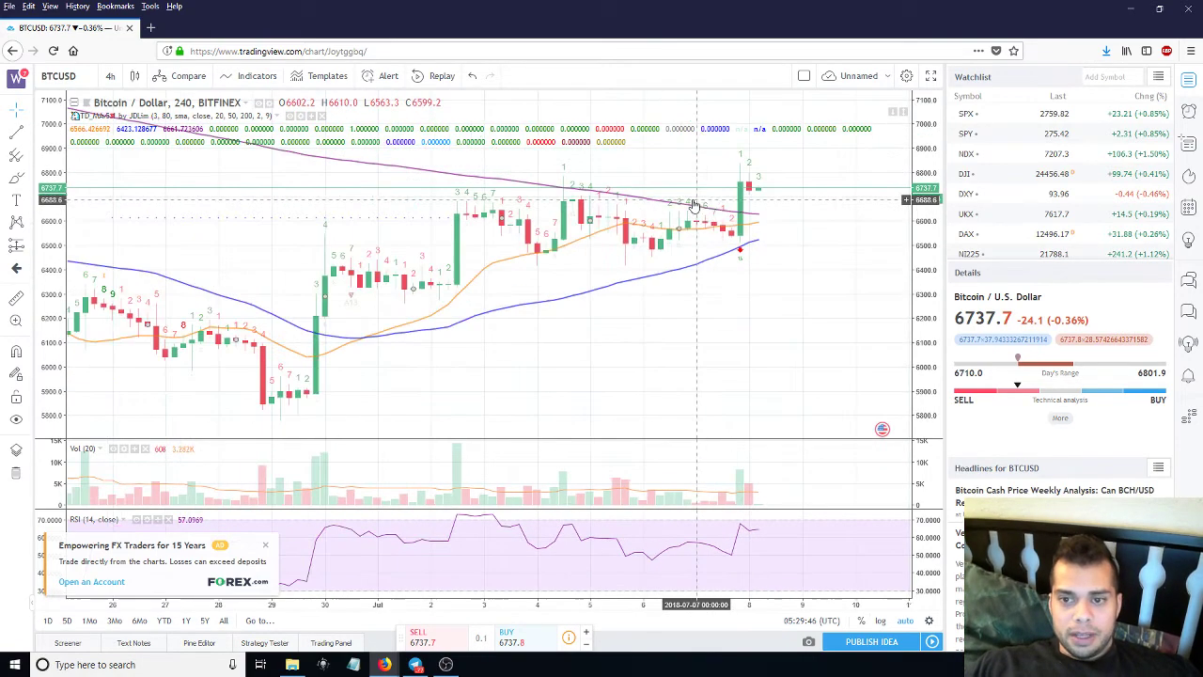
scroll(699, 205, "down", 4)
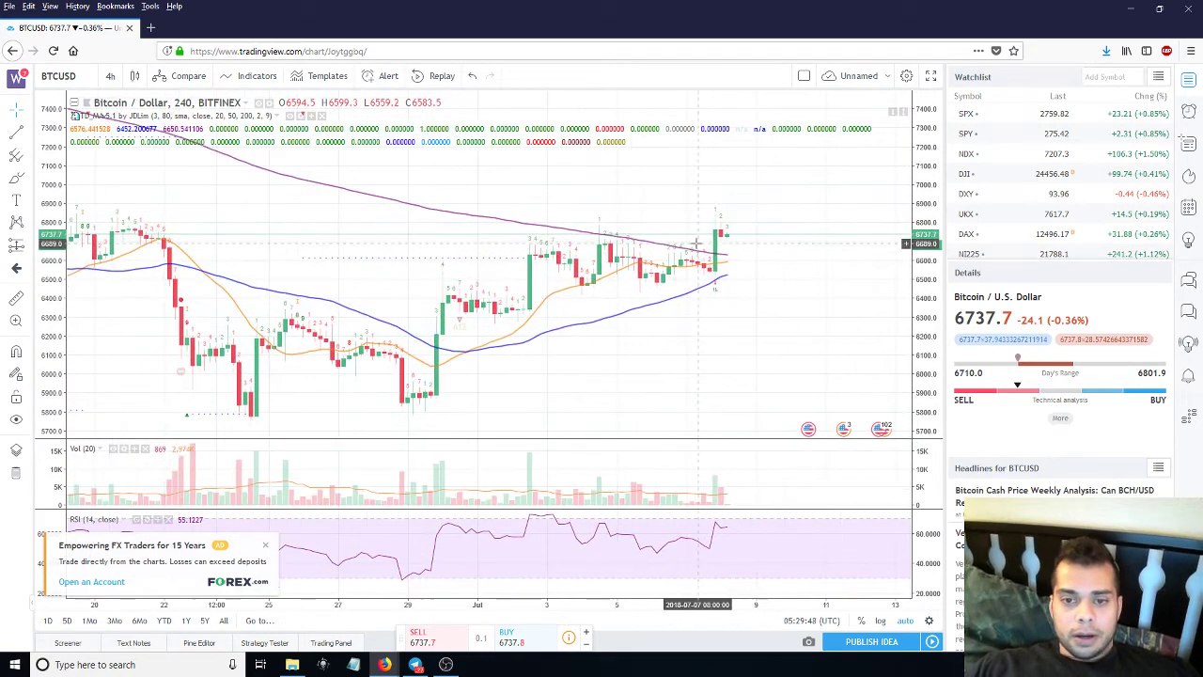
left_click_drag(695, 244, 671, 244)
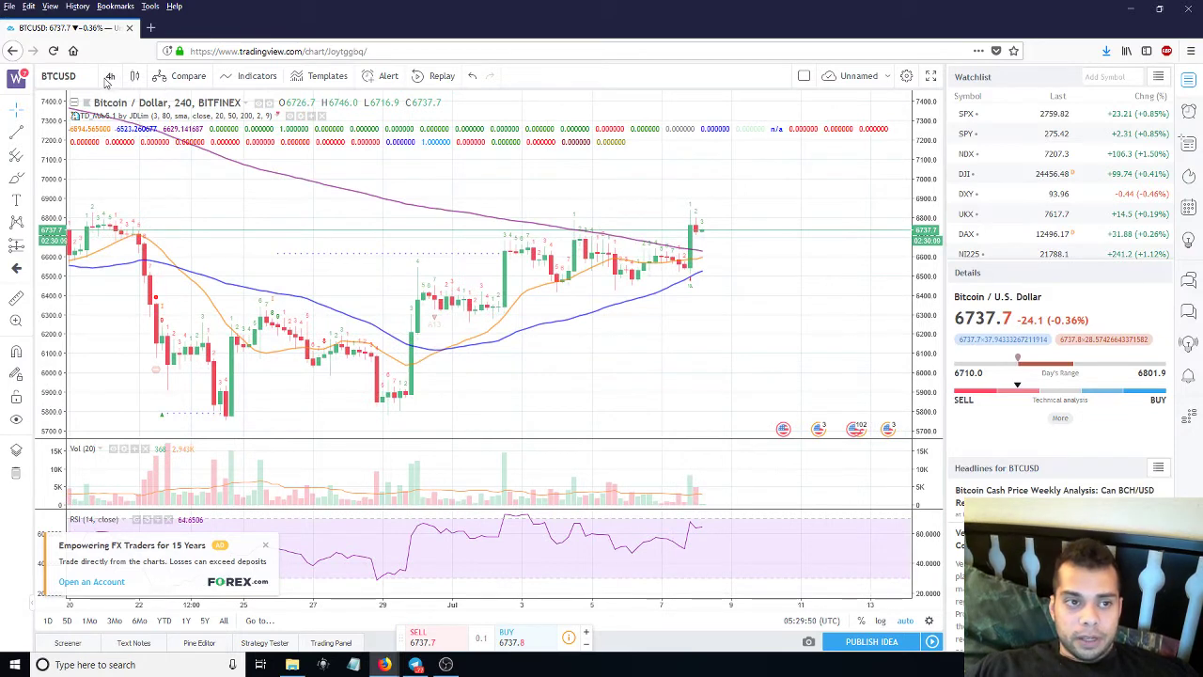
- Set the chart interval to 1 day and examine the daily candle counts from late May to early July 2018
left_click(109, 77)
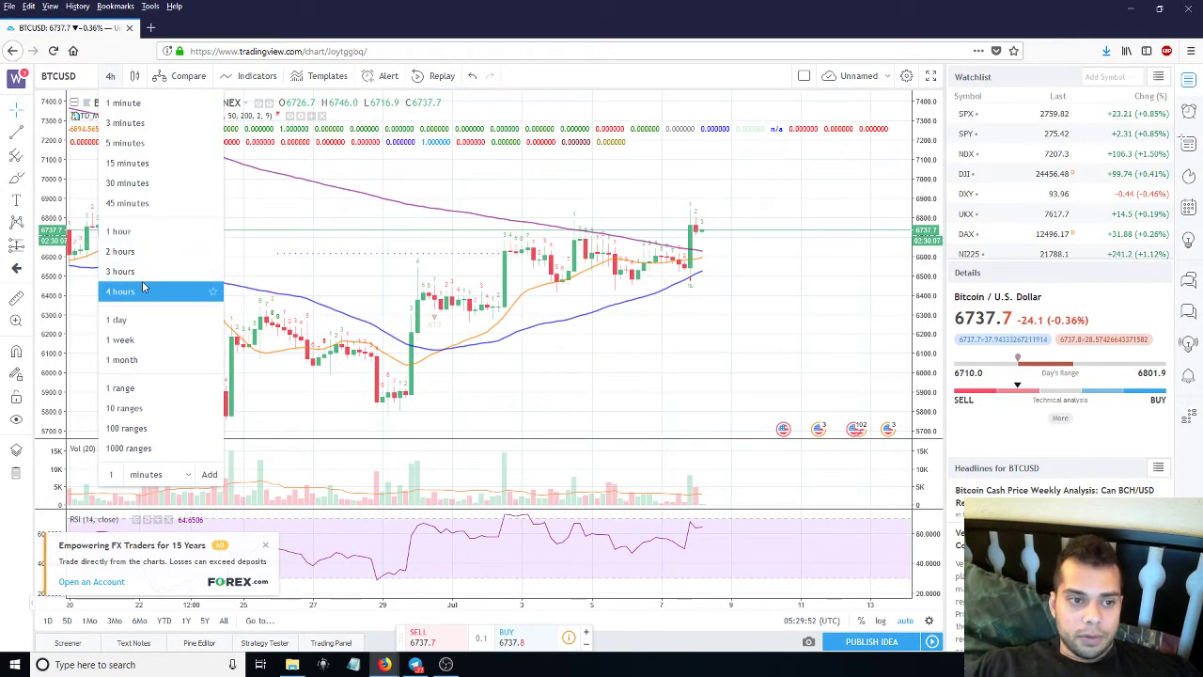
left_click(132, 320)
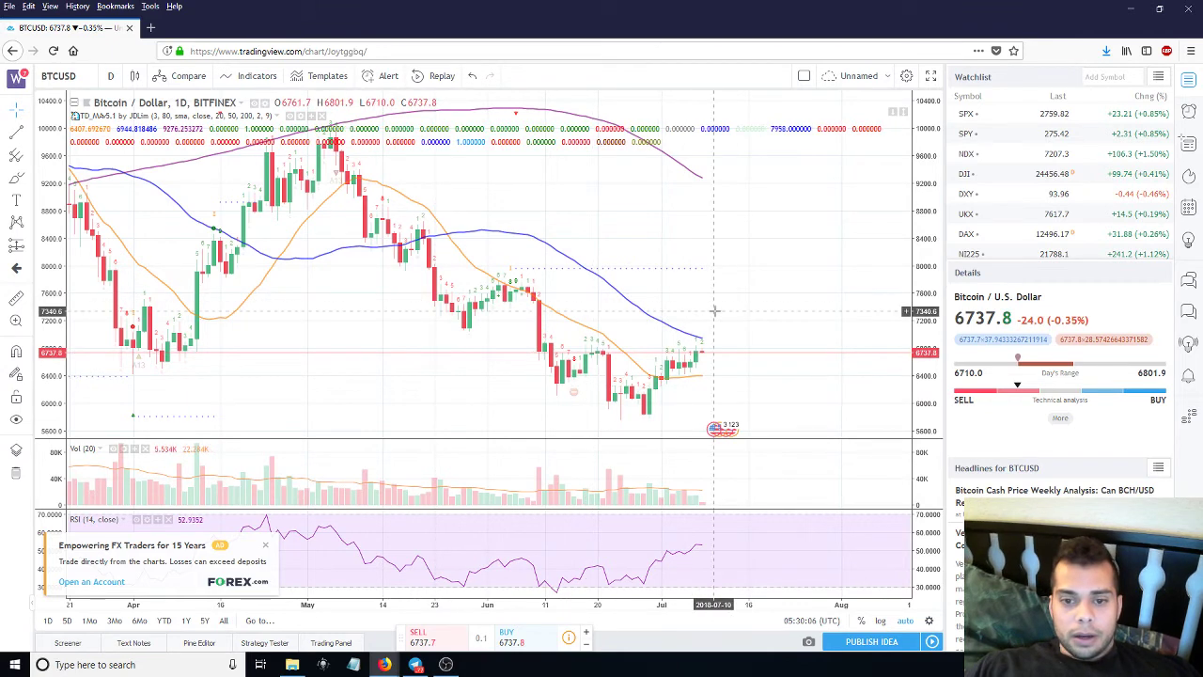
scroll(630, 337, "up", 3)
scroll(621, 337, "up", 2)
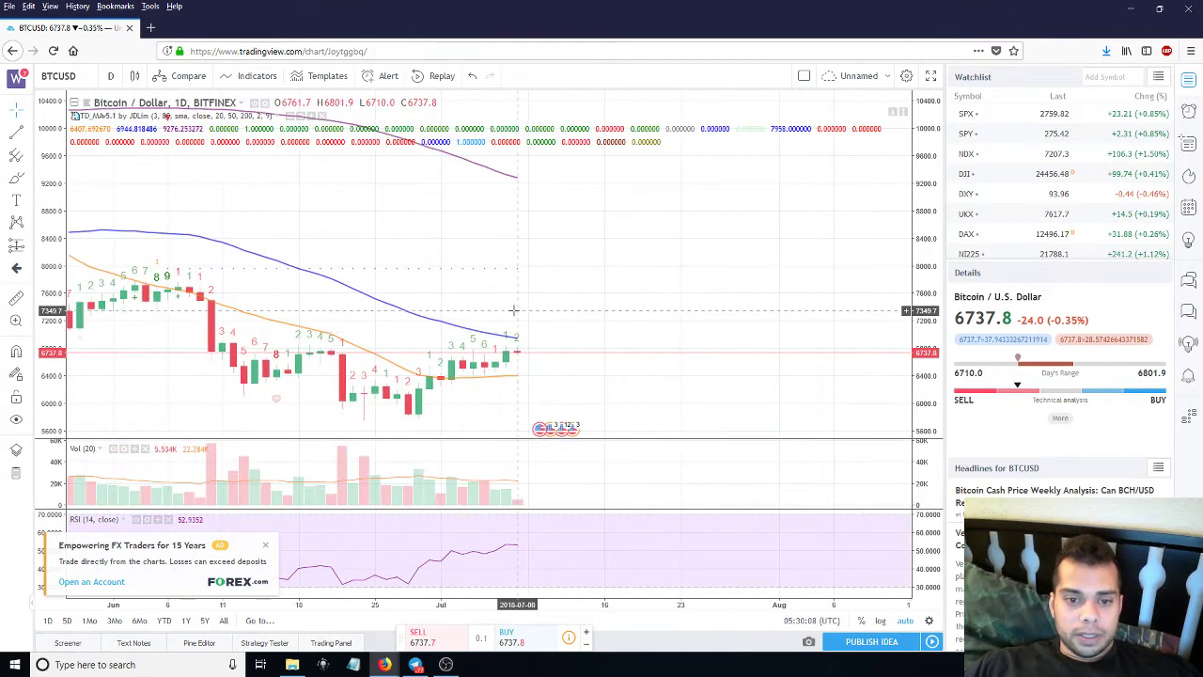
scroll(602, 310, "up", 2)
left_click_drag(593, 308, 612, 308)
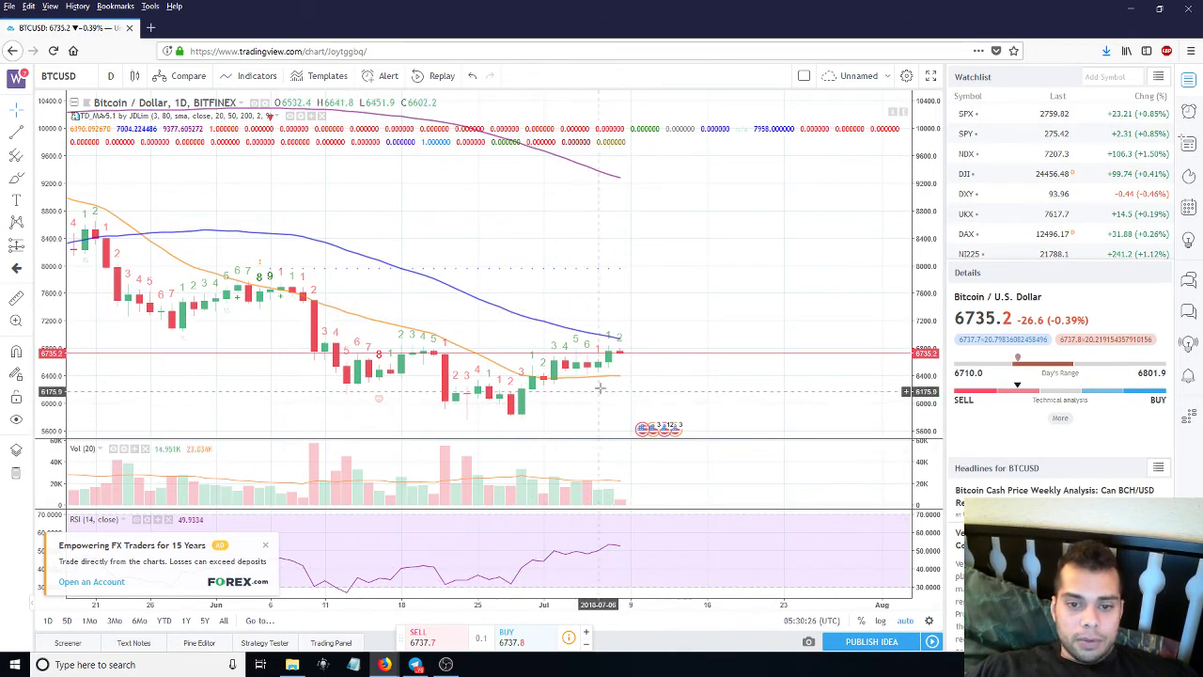
left_click(446, 664)
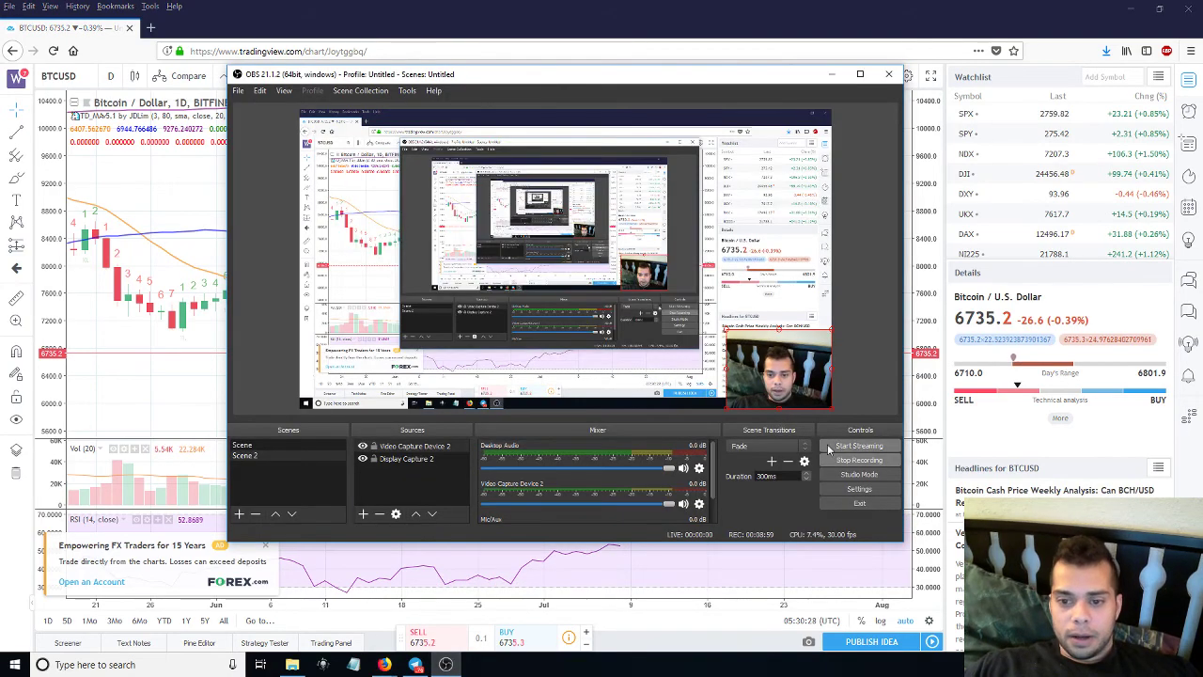